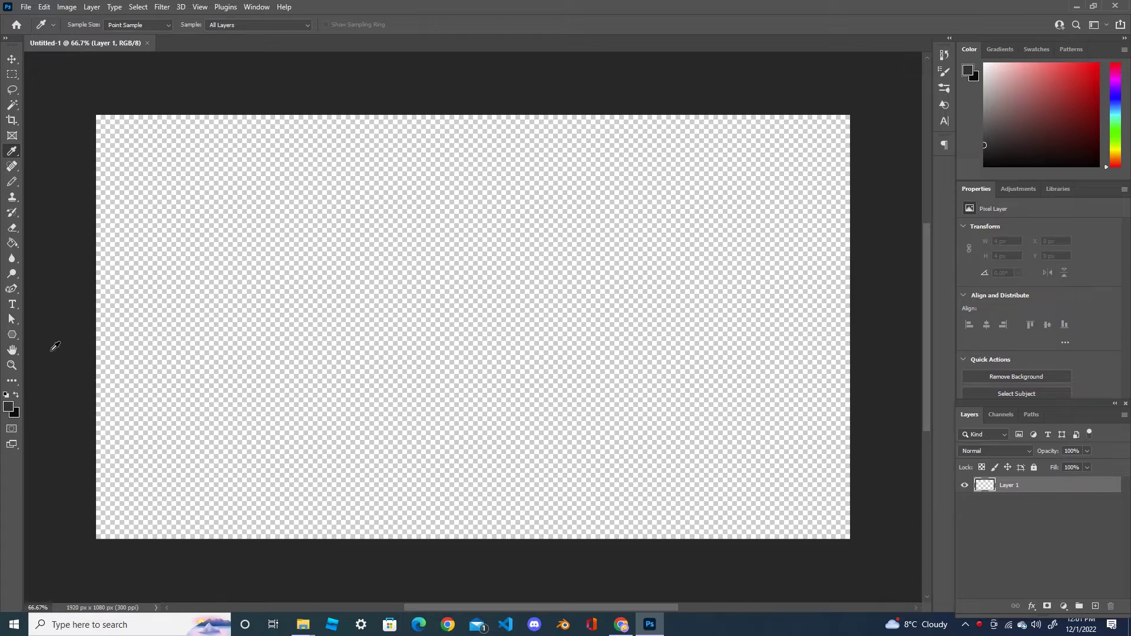
Set the foreground colour to white (ffffff) and fill the empty Layer 1 with it using the Paint Bucket.
click(11, 244)
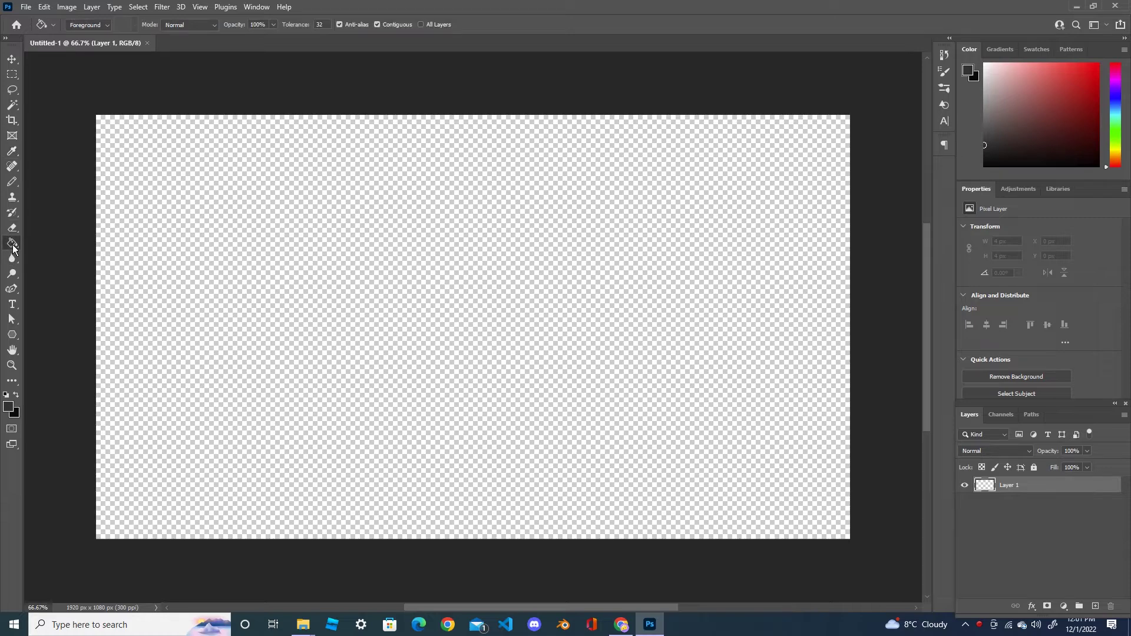
click(8, 408)
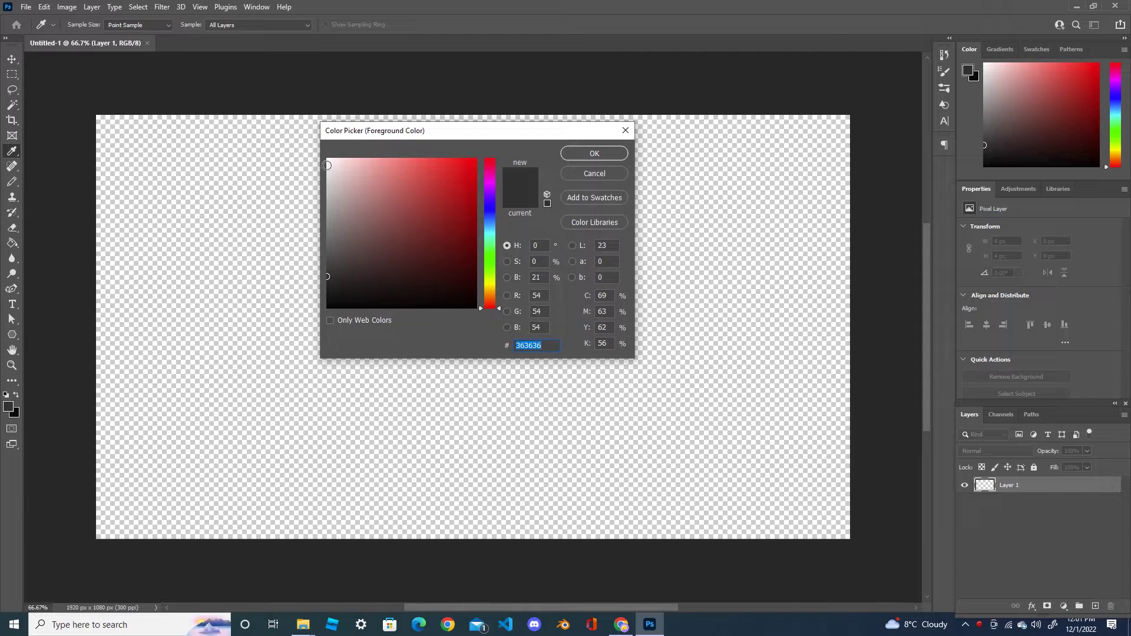
click(327, 159)
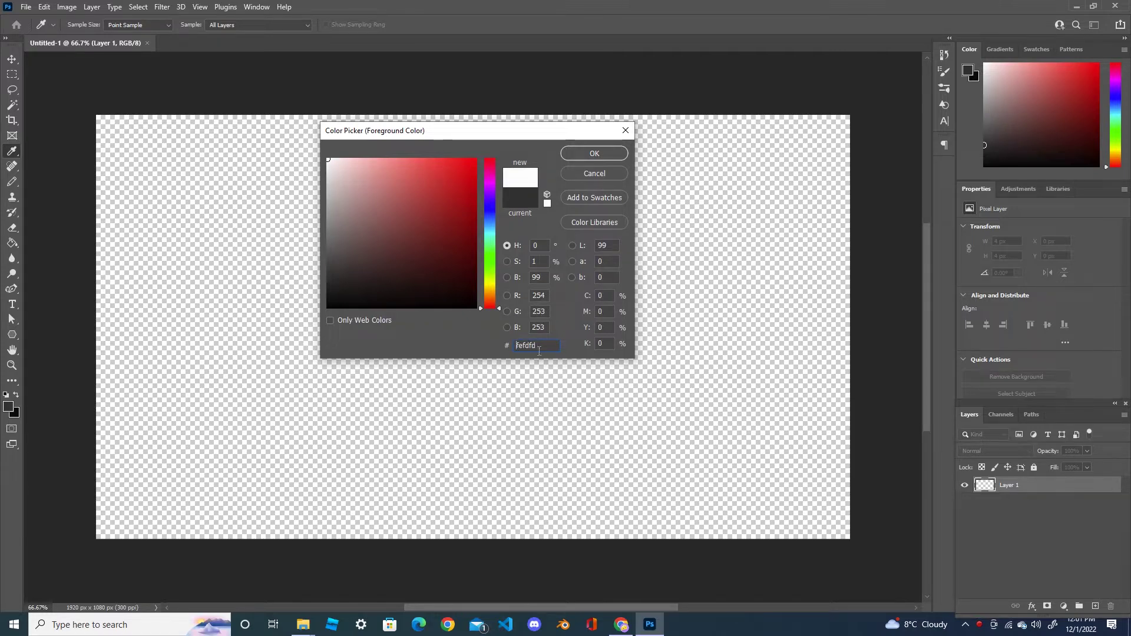
drag(539, 350, 510, 345)
text(ff)
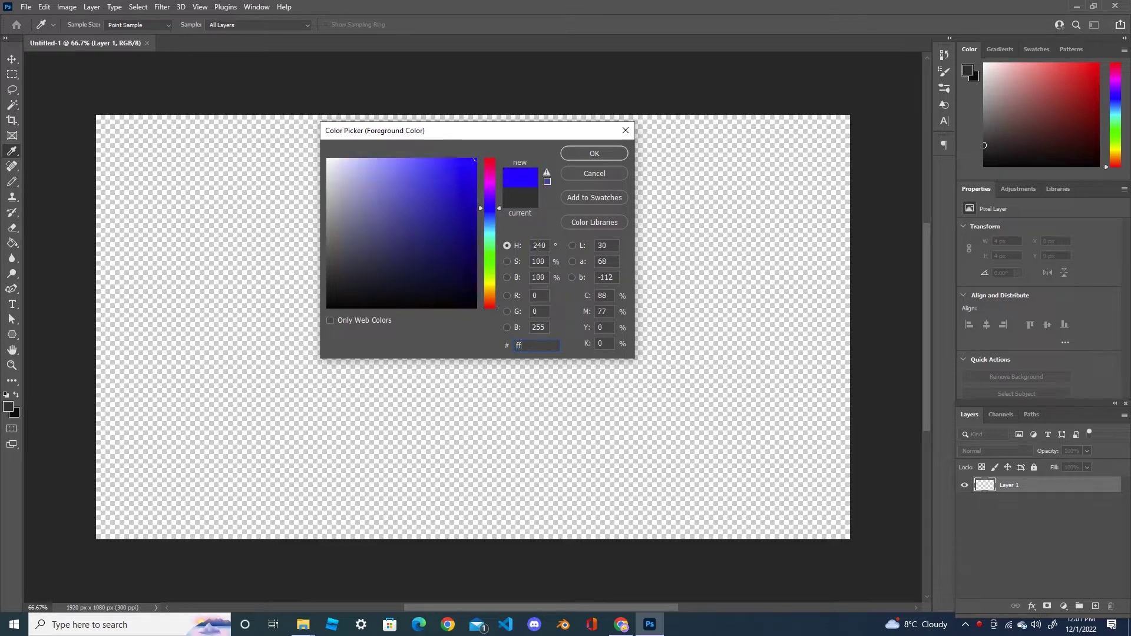
text(ffff)
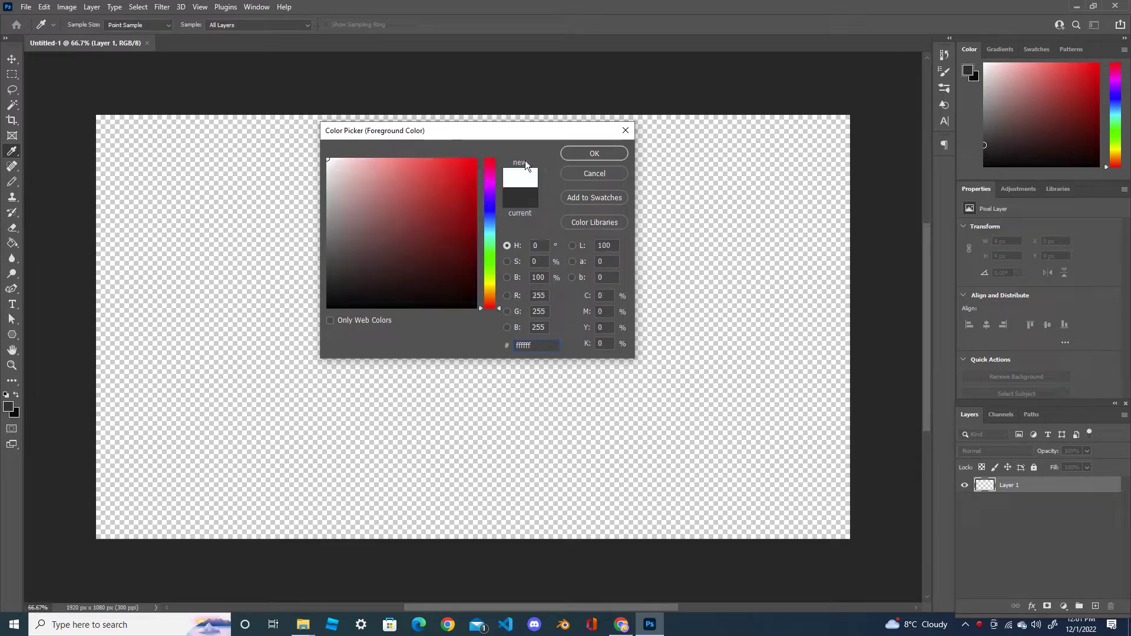
click(590, 153)
key(g)
click(411, 279)
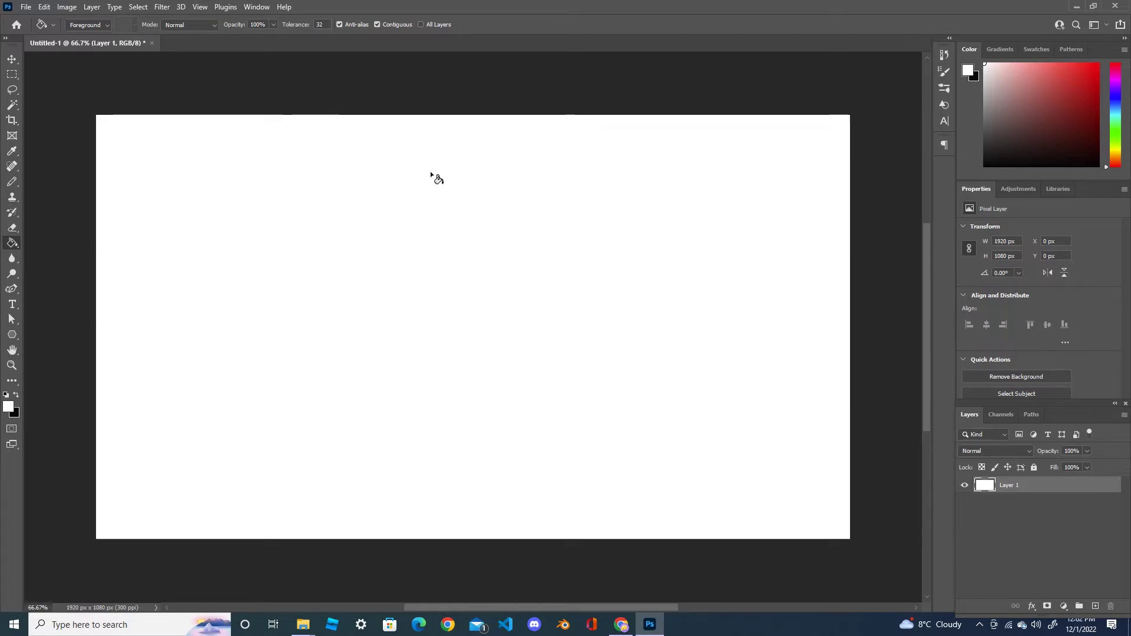
Create a new guide layout with 20 columns and 20 rows across the canvas.
click(198, 9)
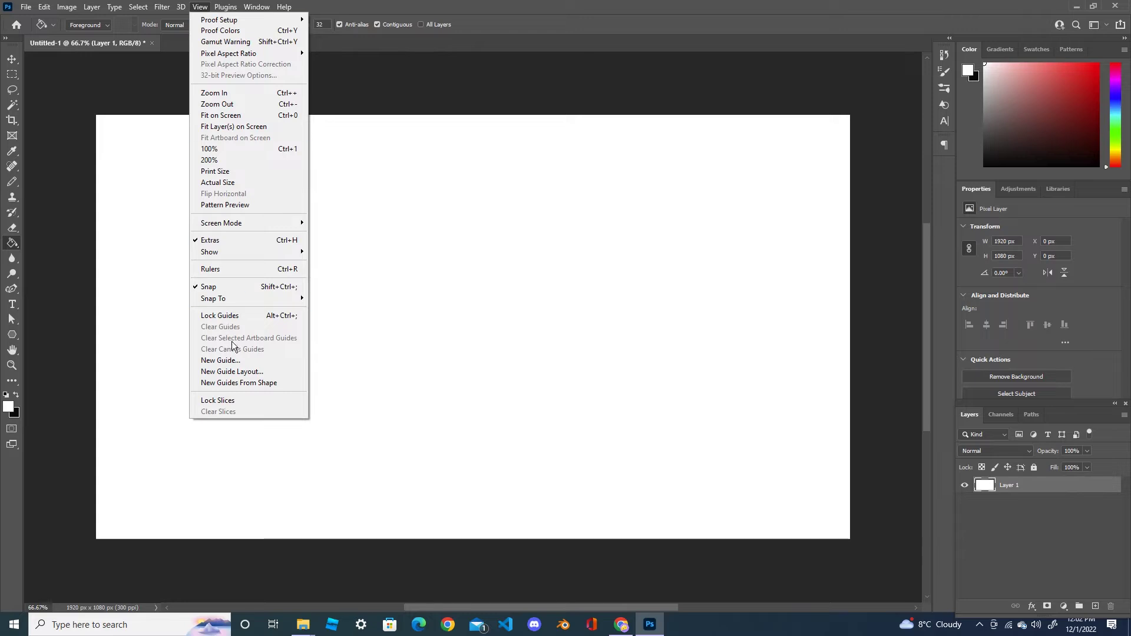
click(234, 372)
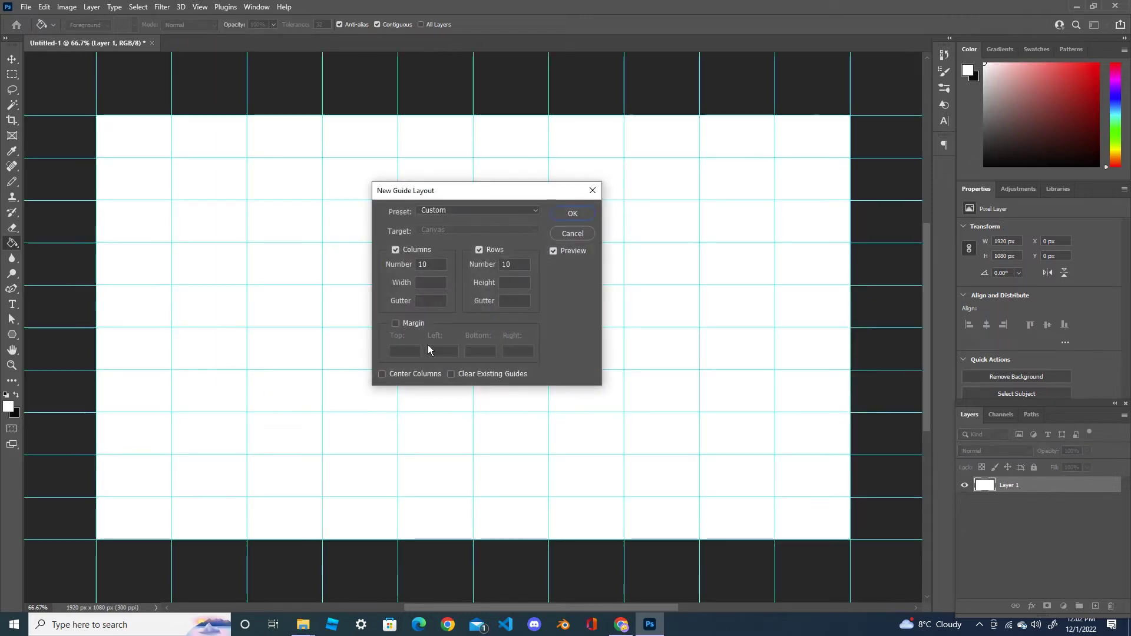
double_click(417, 264)
text(20)
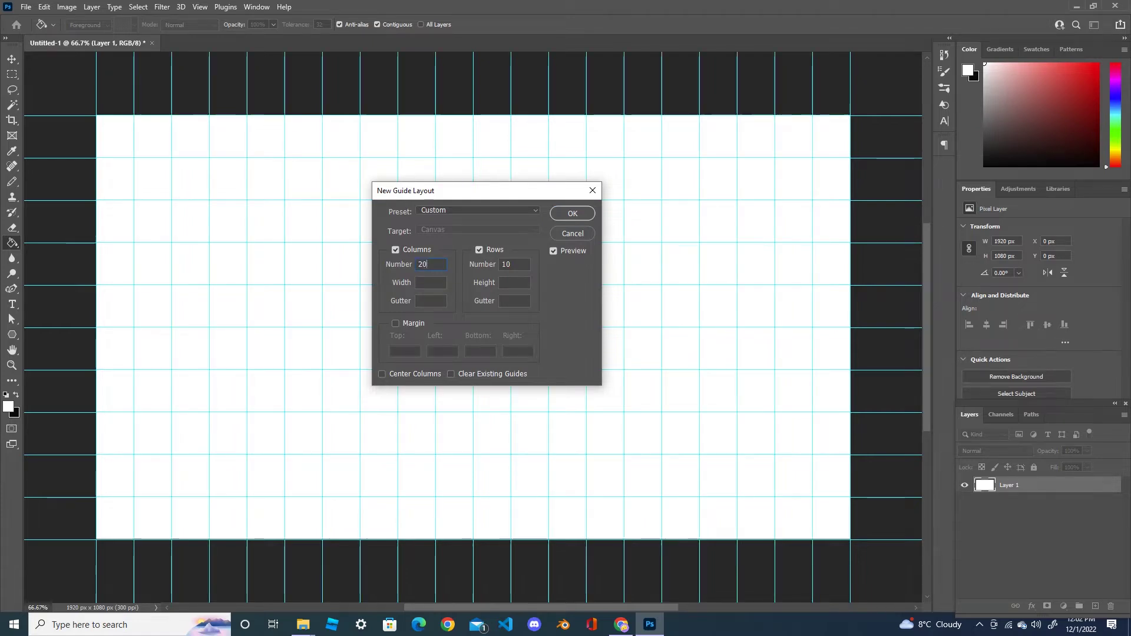
double_click(501, 265)
text(20)
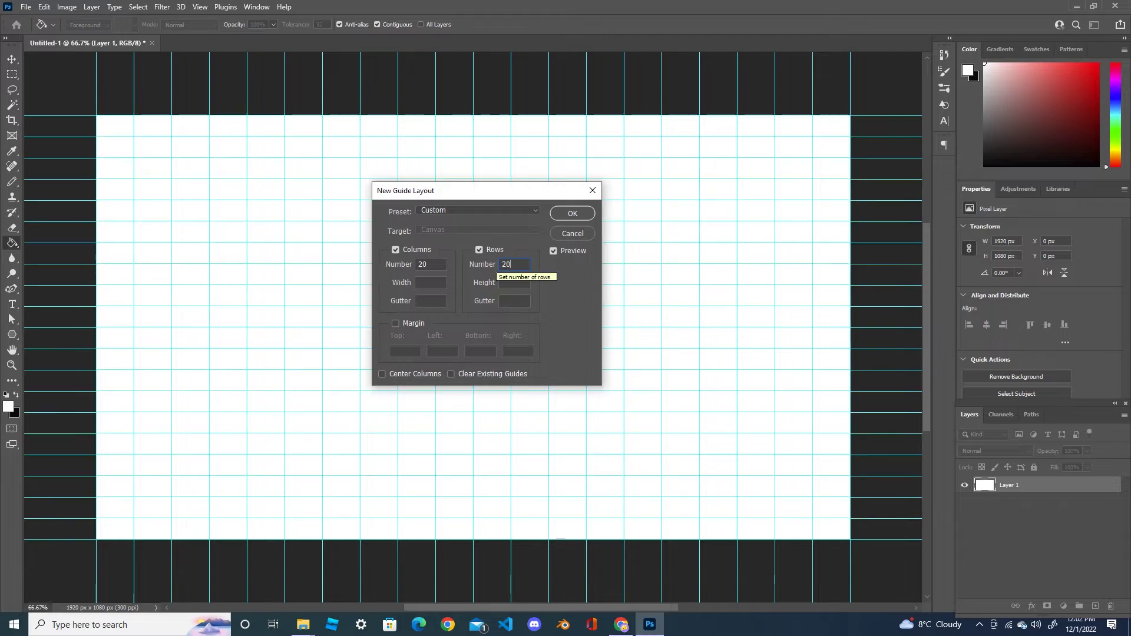
click(592, 215)
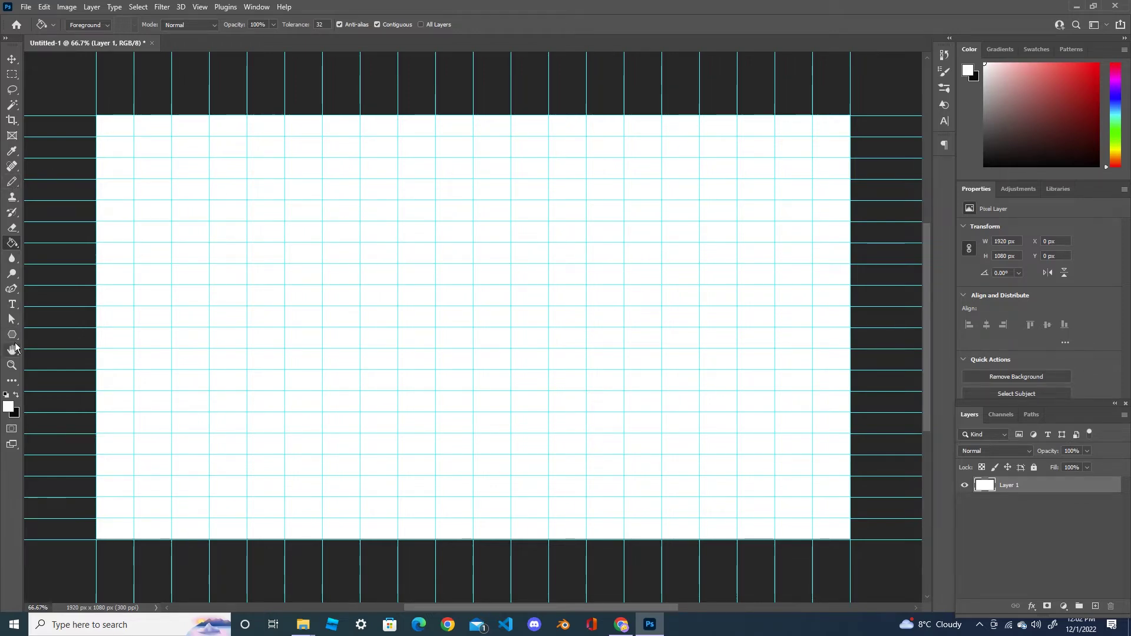
Draw an open rectangular spiral, about 1152 by 540 px, outward from one cell left of the canvas centre with the Pen tool, following the guides.
drag(12, 289, 33, 288)
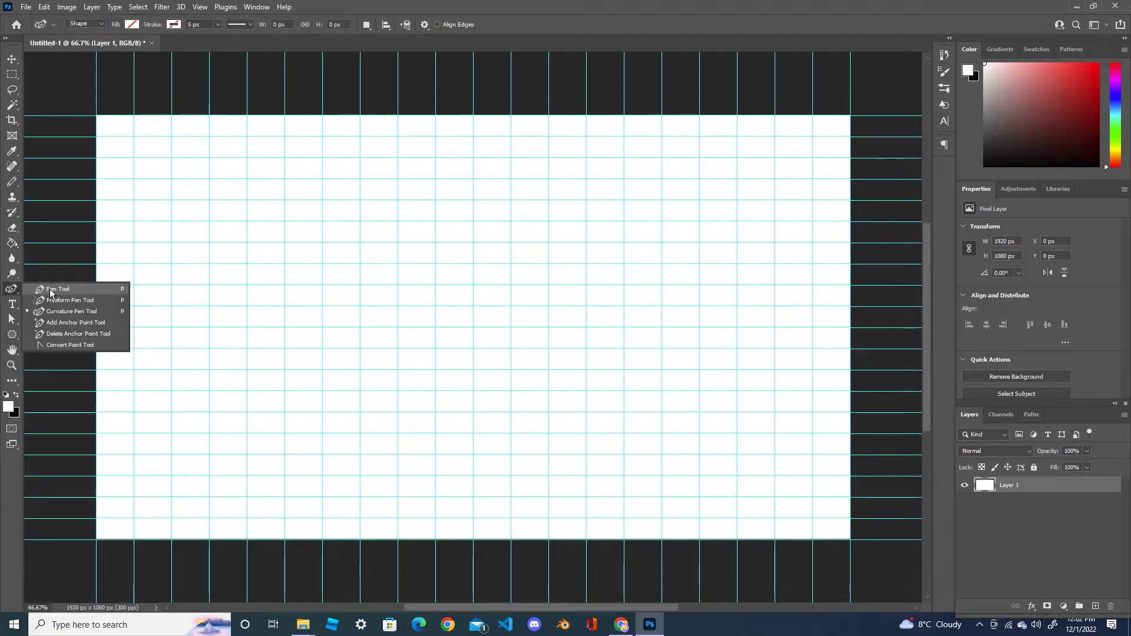
click(46, 289)
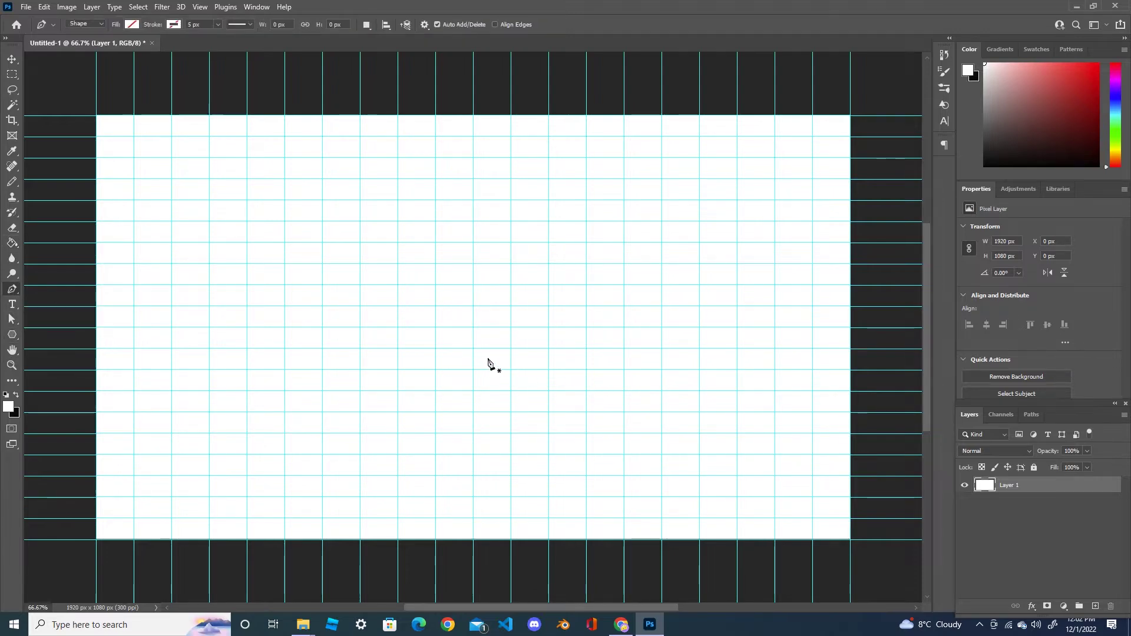
click(436, 329)
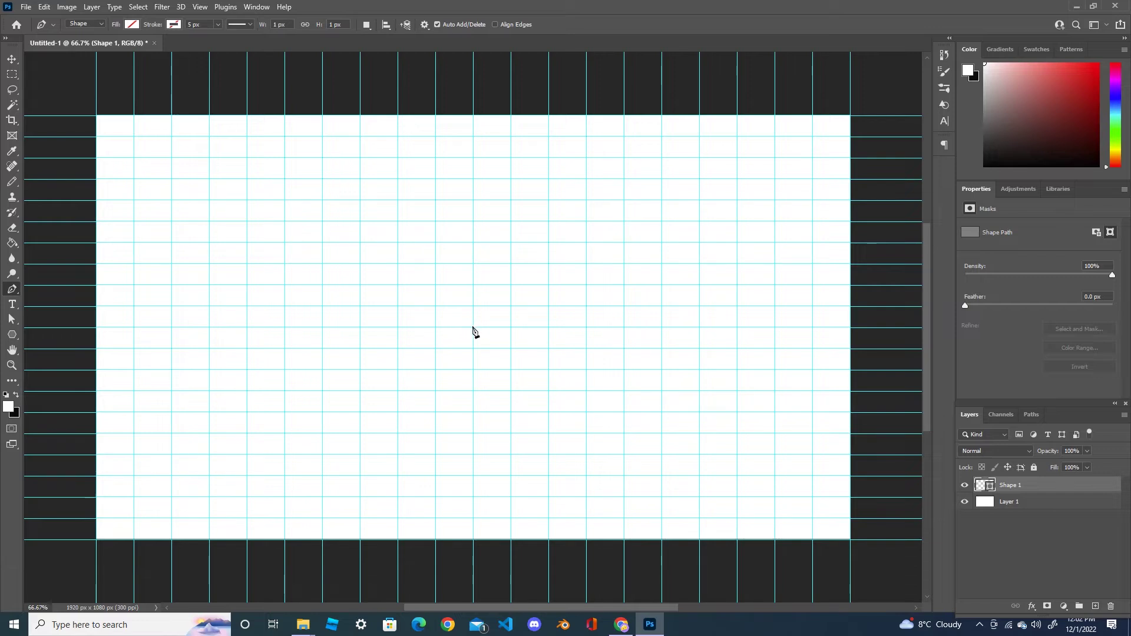
click(473, 327)
click(473, 306)
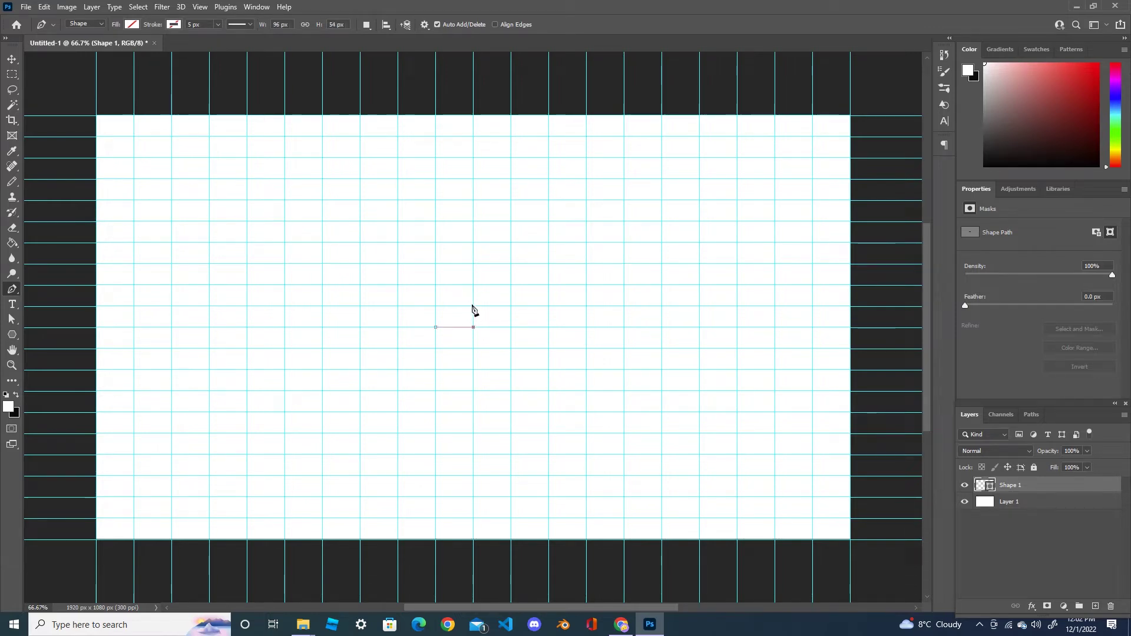
click(398, 306)
click(511, 349)
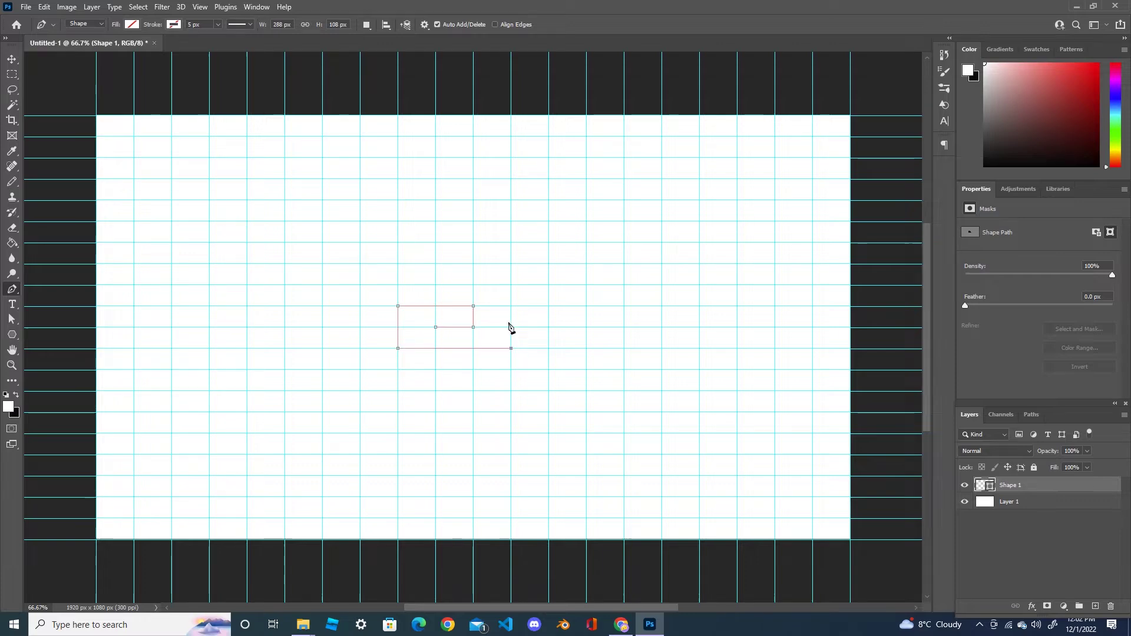
click(511, 285)
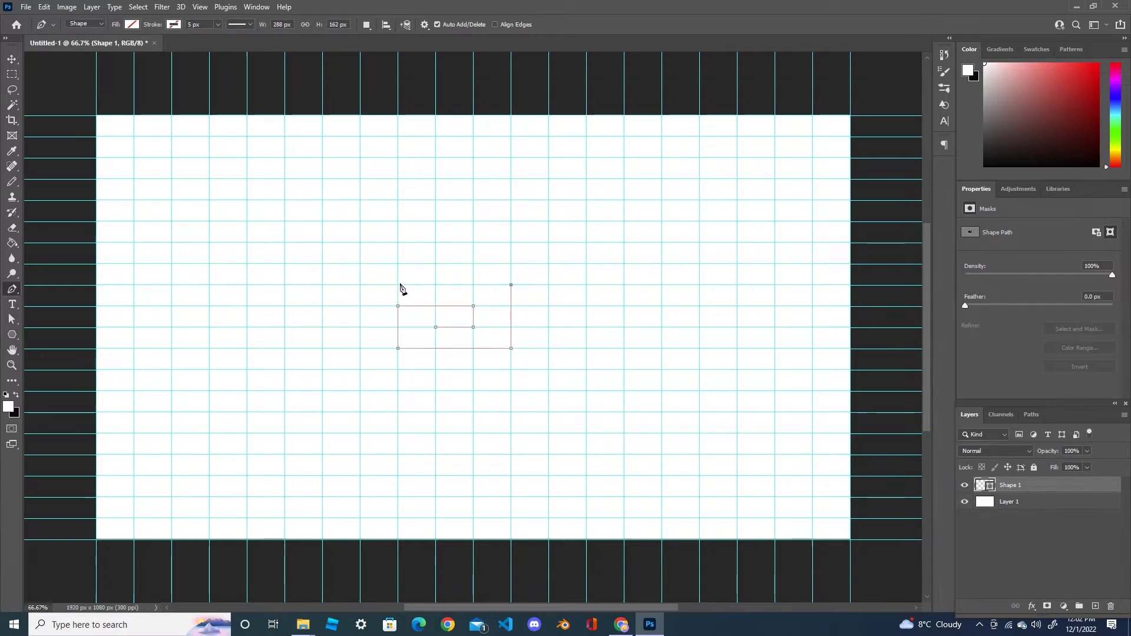
click(360, 284)
click(360, 370)
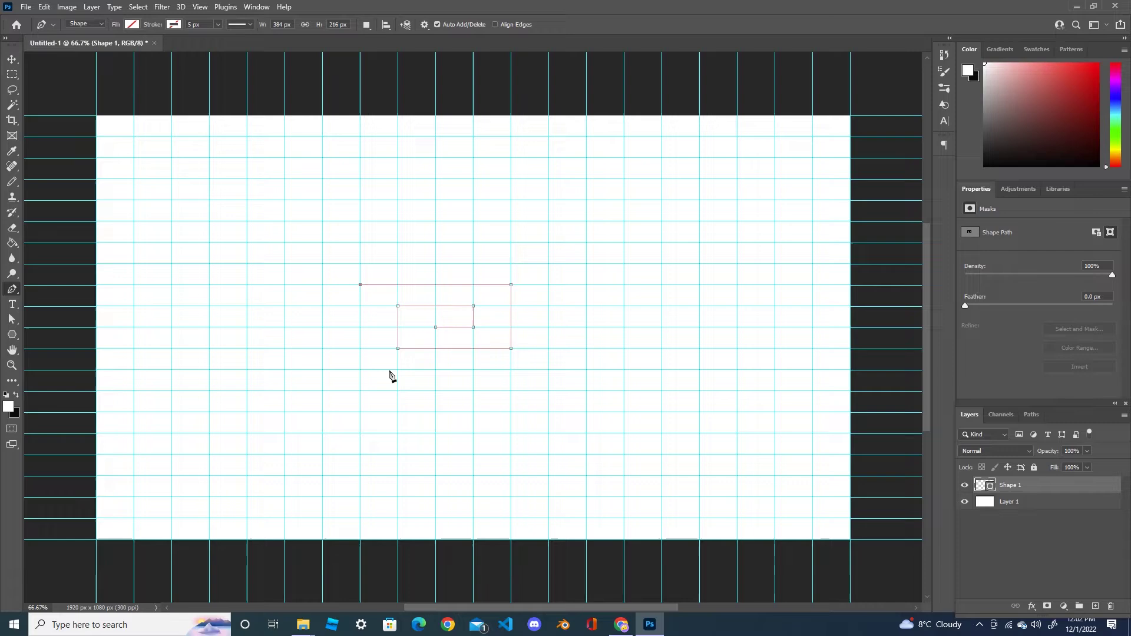
click(548, 369)
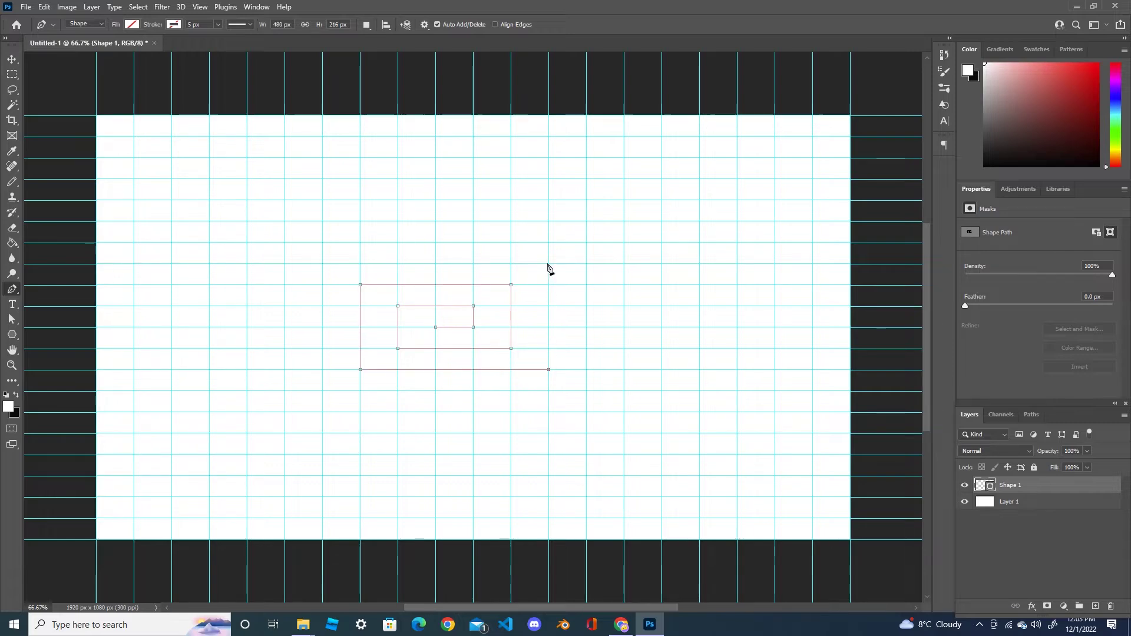
click(548, 263)
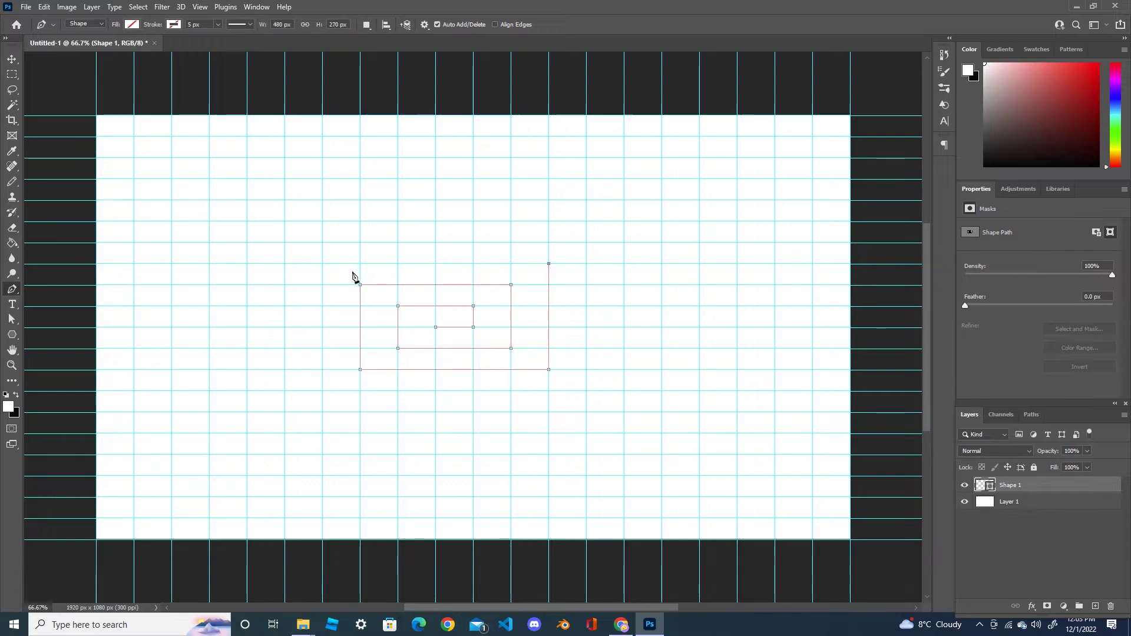
click(322, 263)
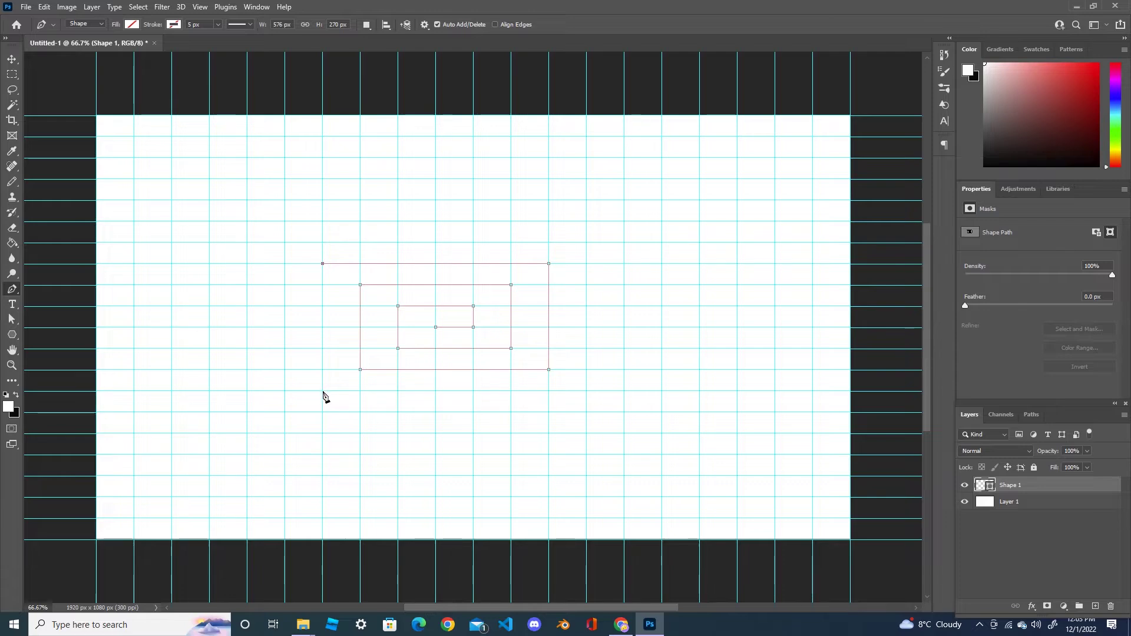
click(322, 391)
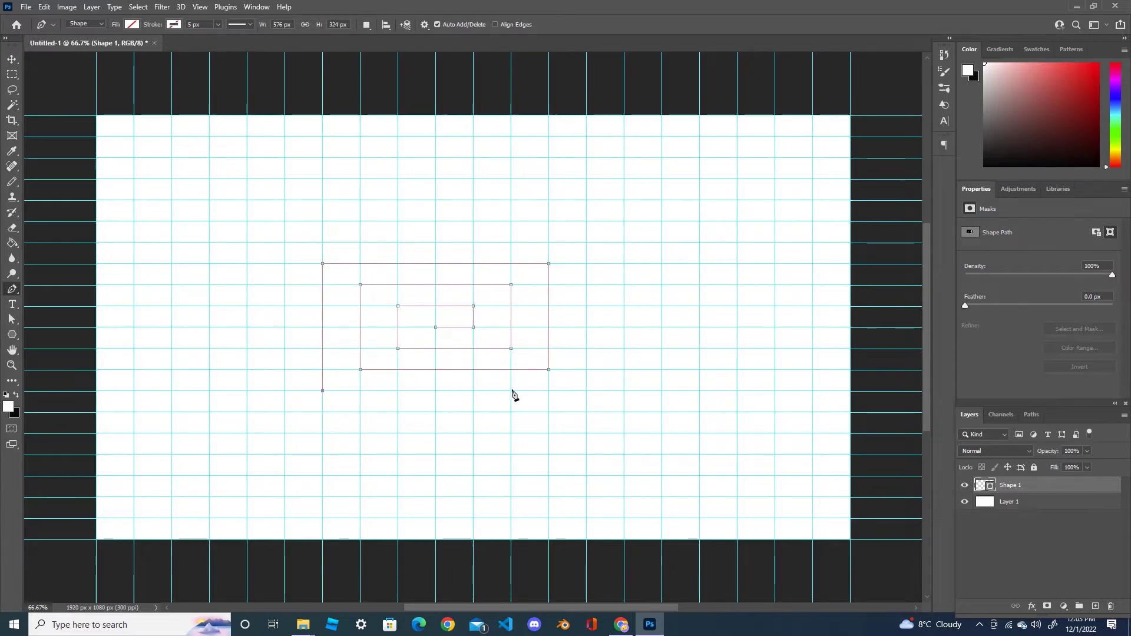
click(586, 391)
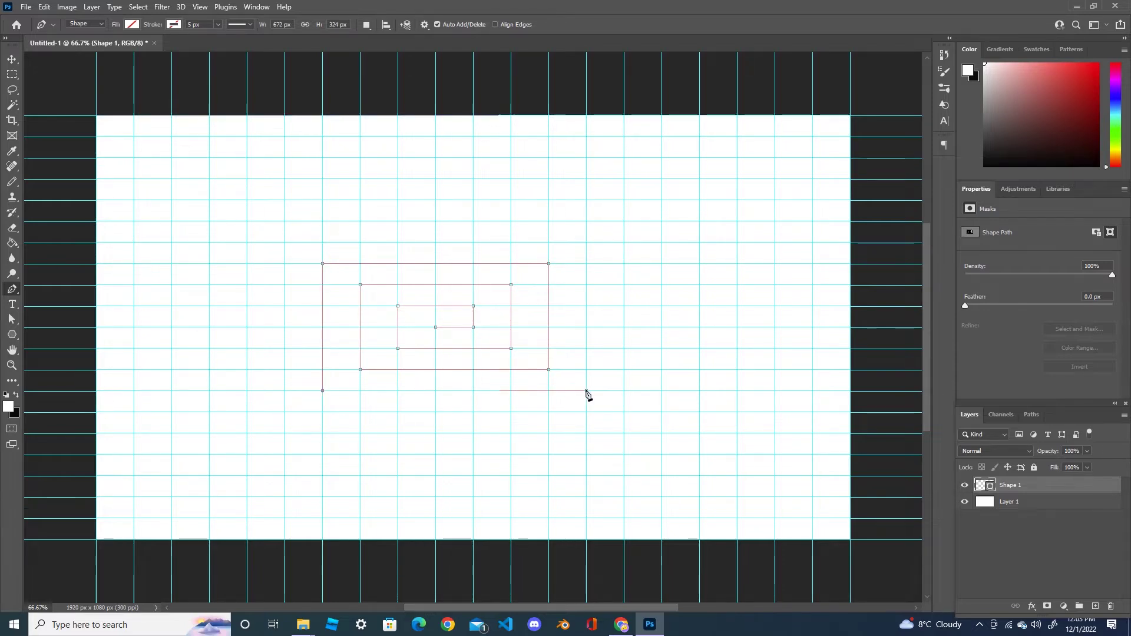
click(586, 243)
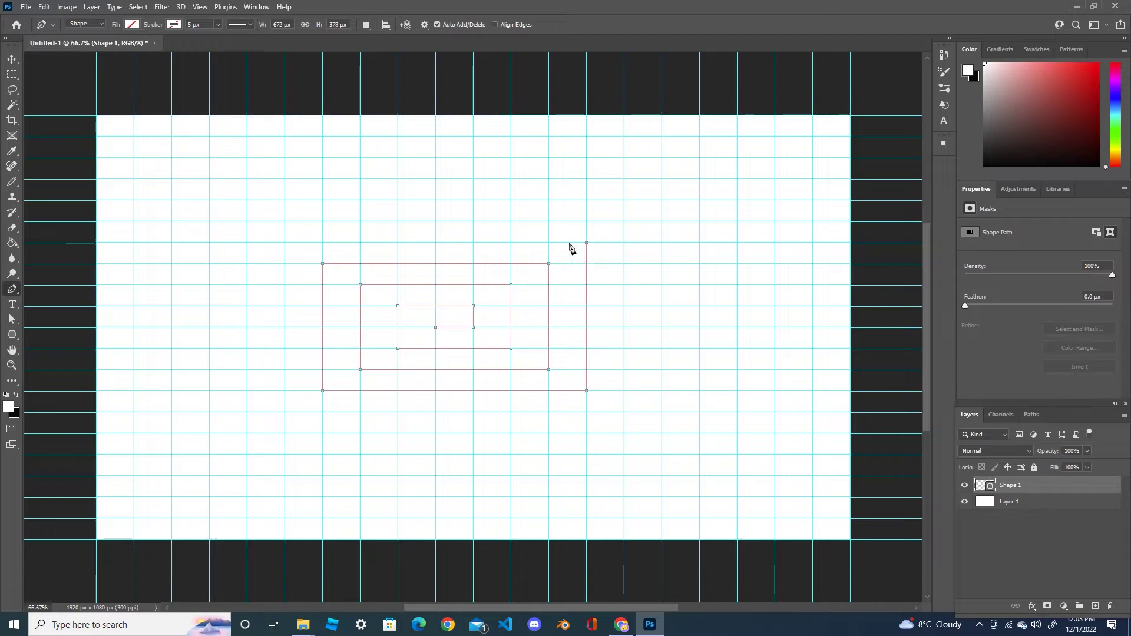
click(286, 243)
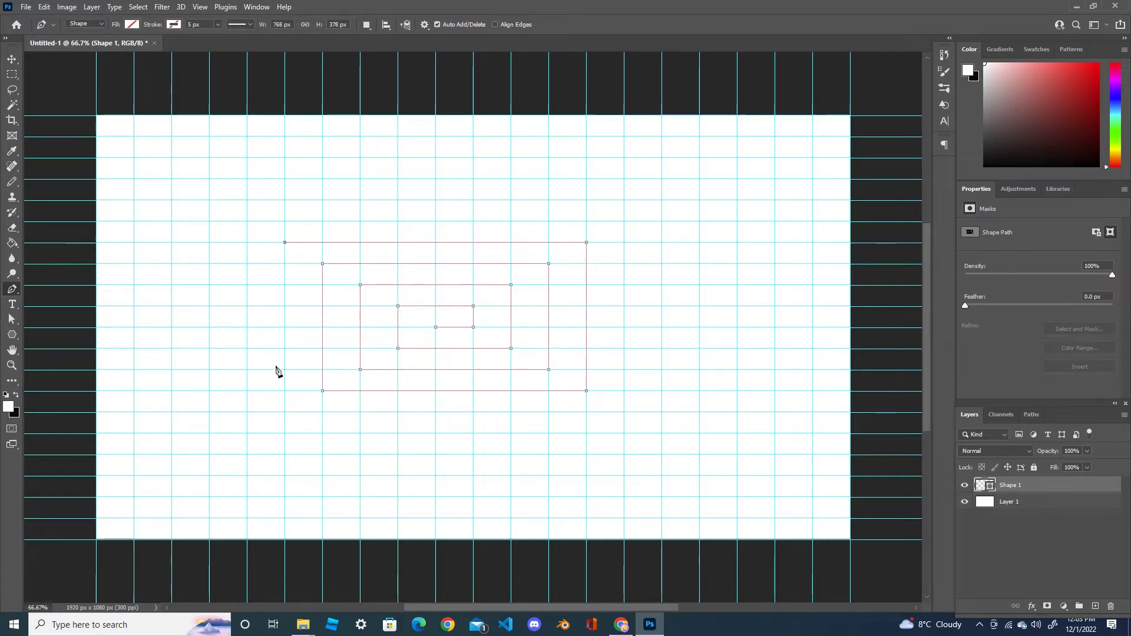
click(285, 412)
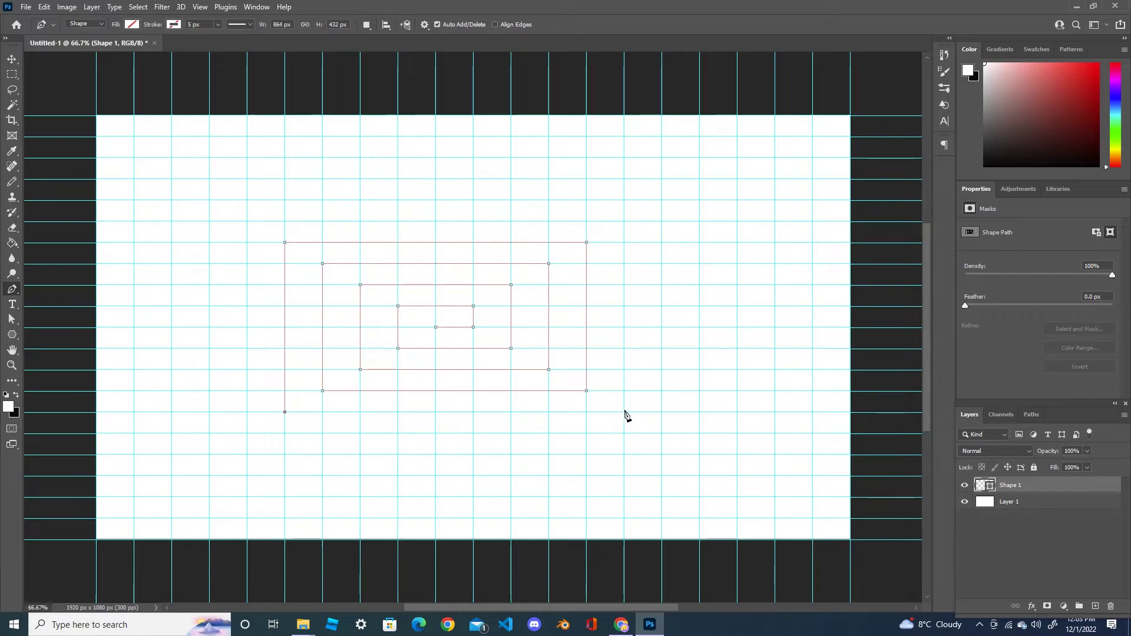
click(625, 411)
click(624, 222)
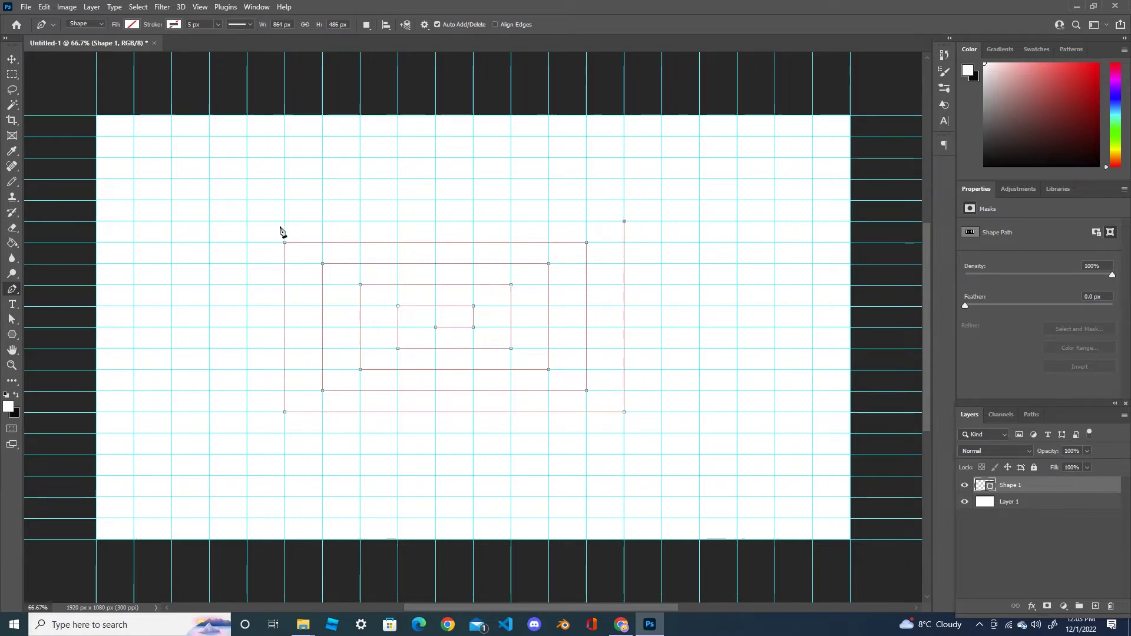
click(247, 221)
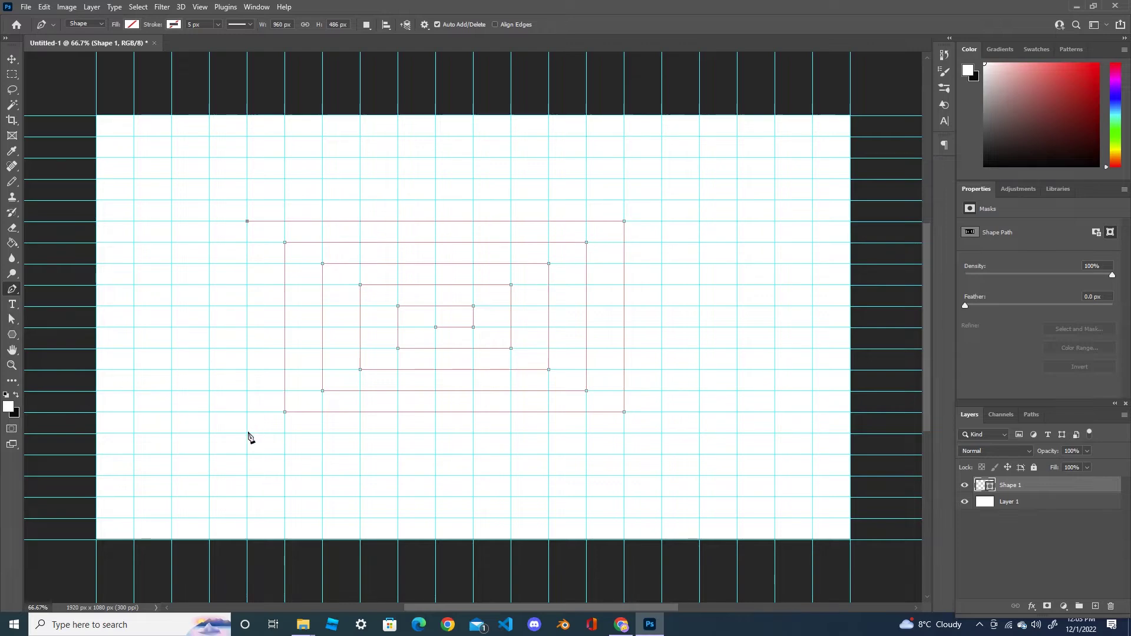
click(247, 434)
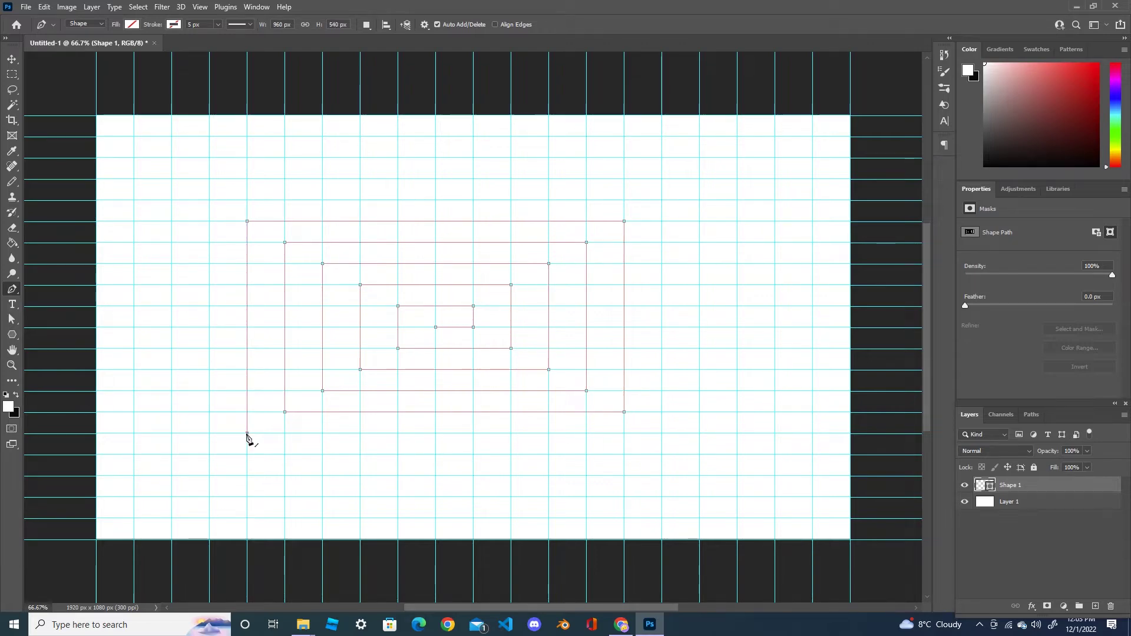
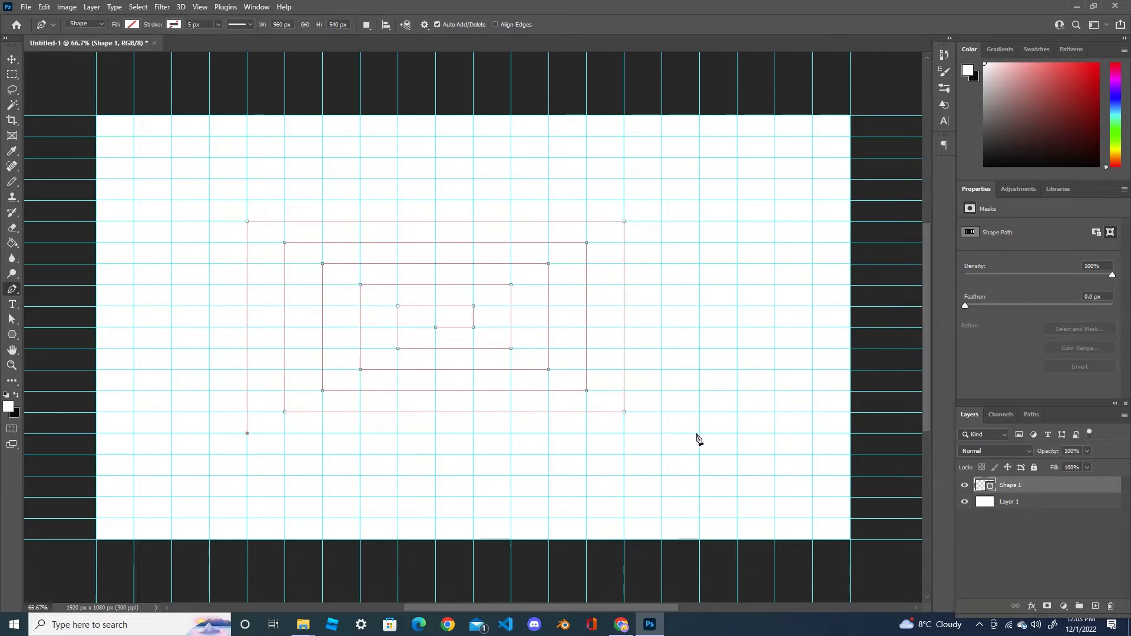
click(700, 434)
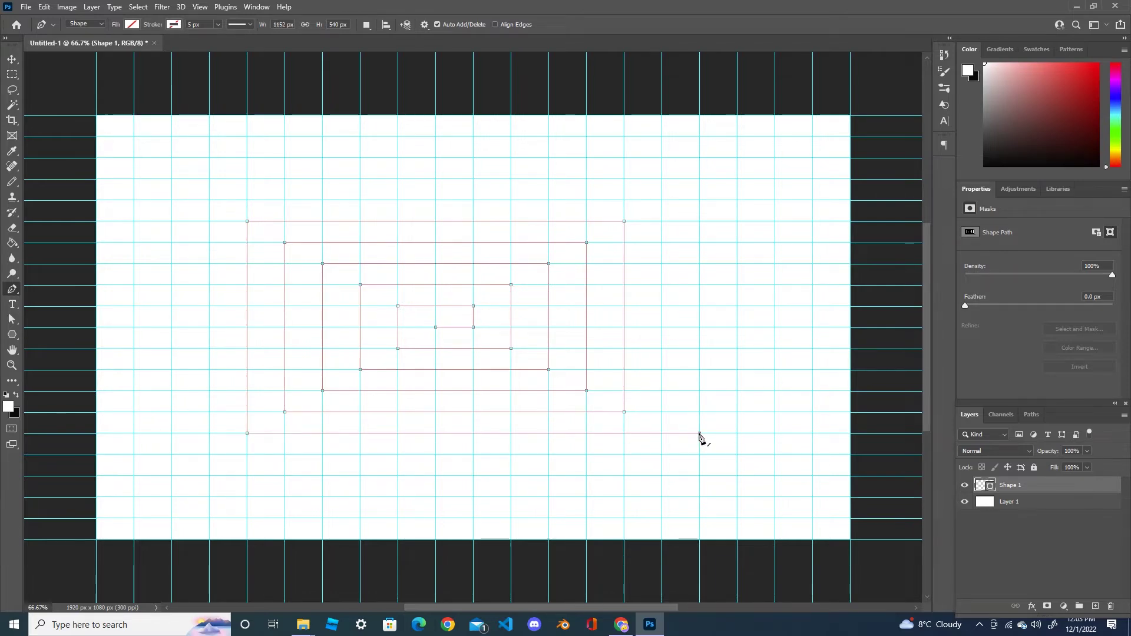
Set the spiral shape's stroke to a recently used dark grey and its width to about 26.52 px.
key(a)
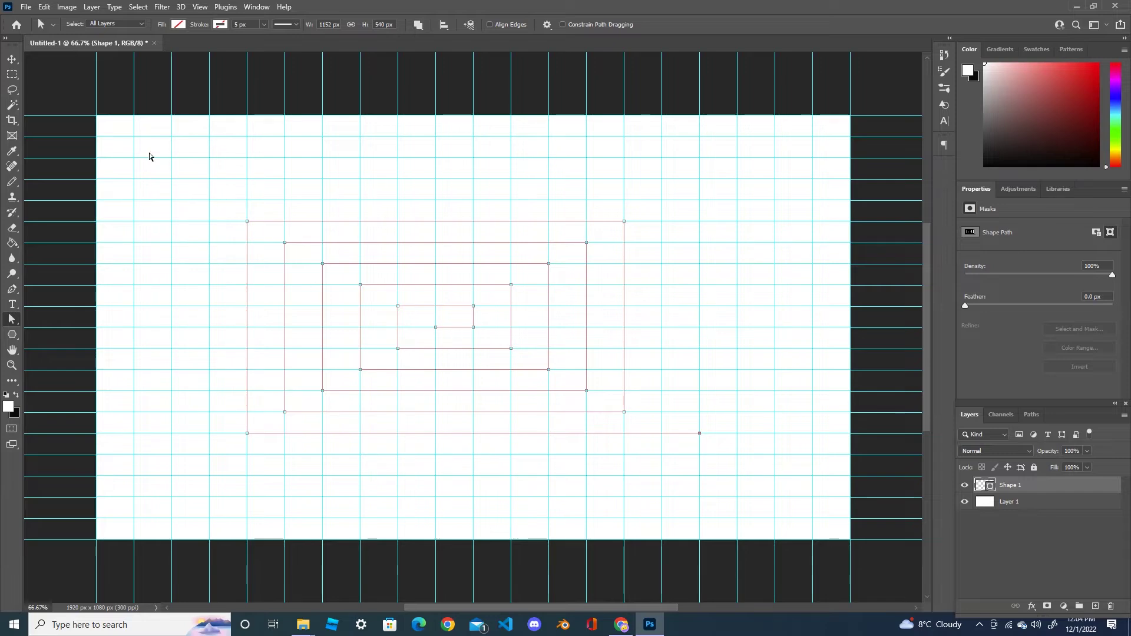
click(223, 25)
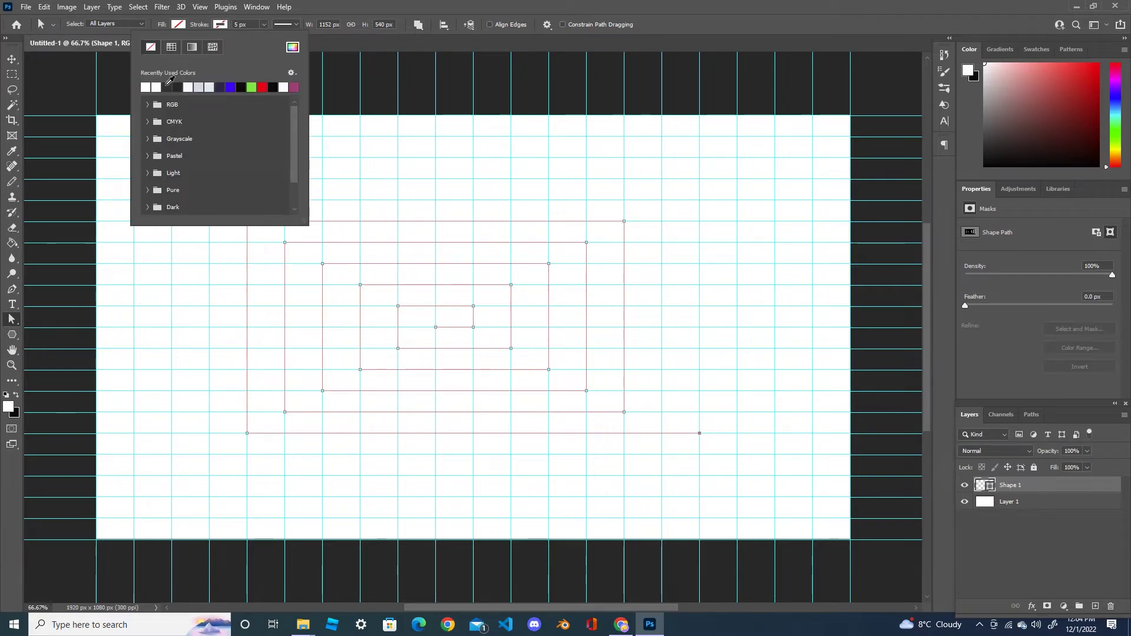
click(171, 86)
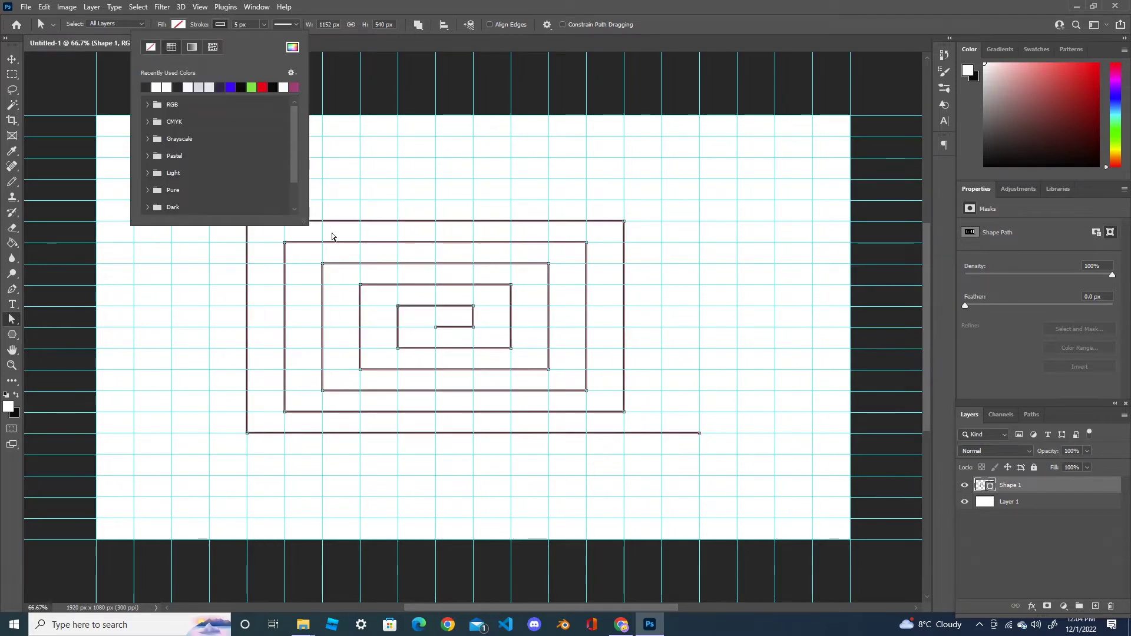
click(264, 25)
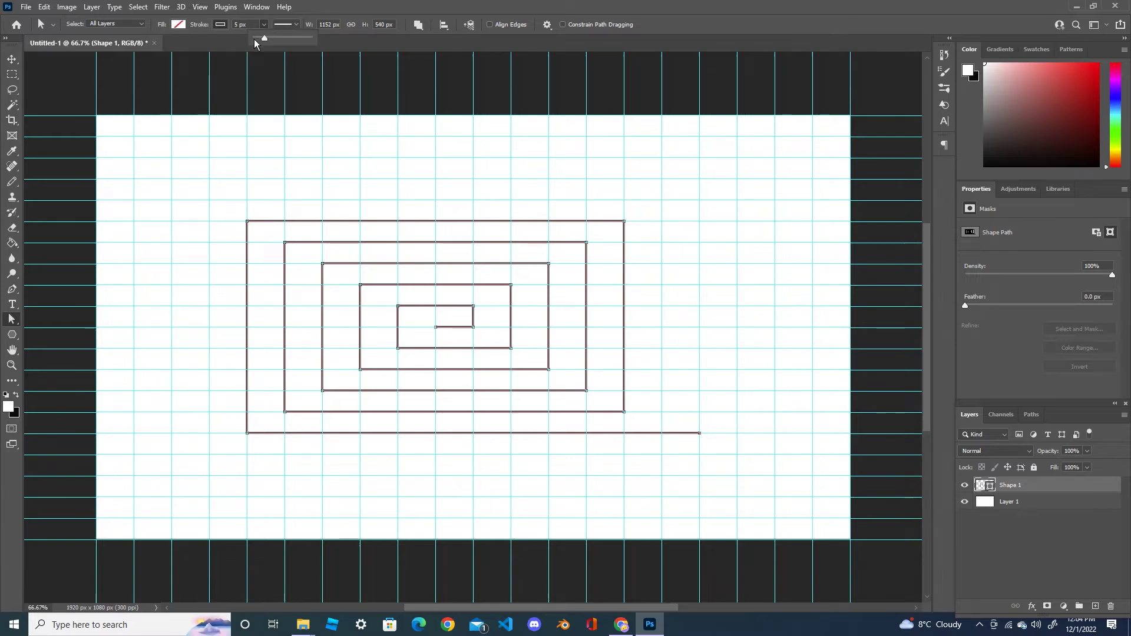
drag(265, 39, 270, 40)
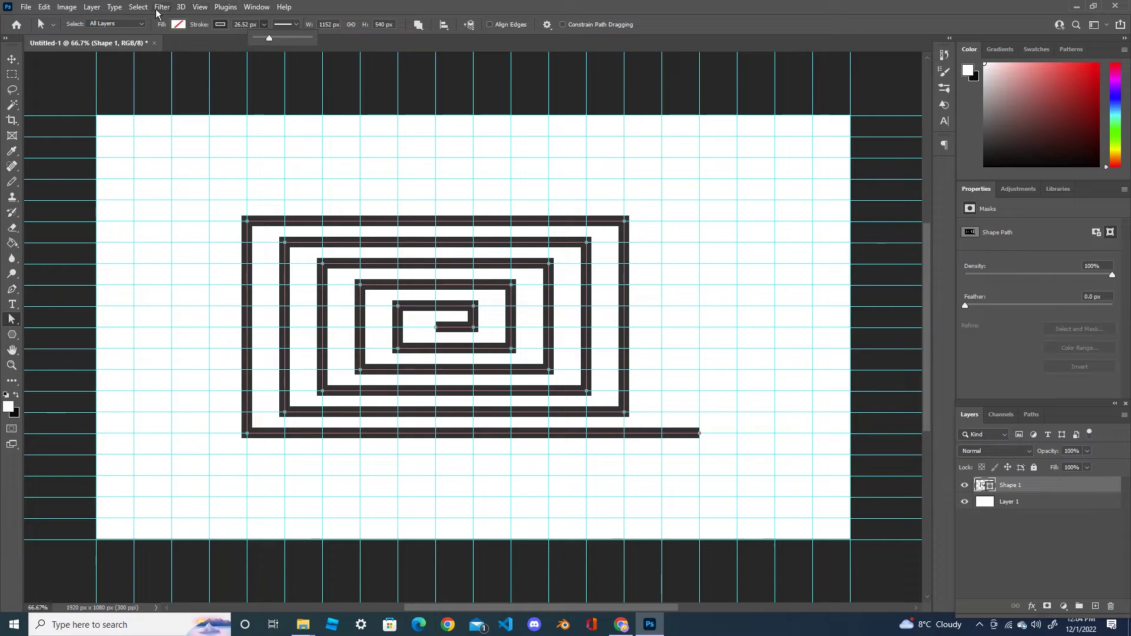
Clear all guides from the canvas and marquee-select the whole spiral path with the Direct Selection Tool.
click(200, 7)
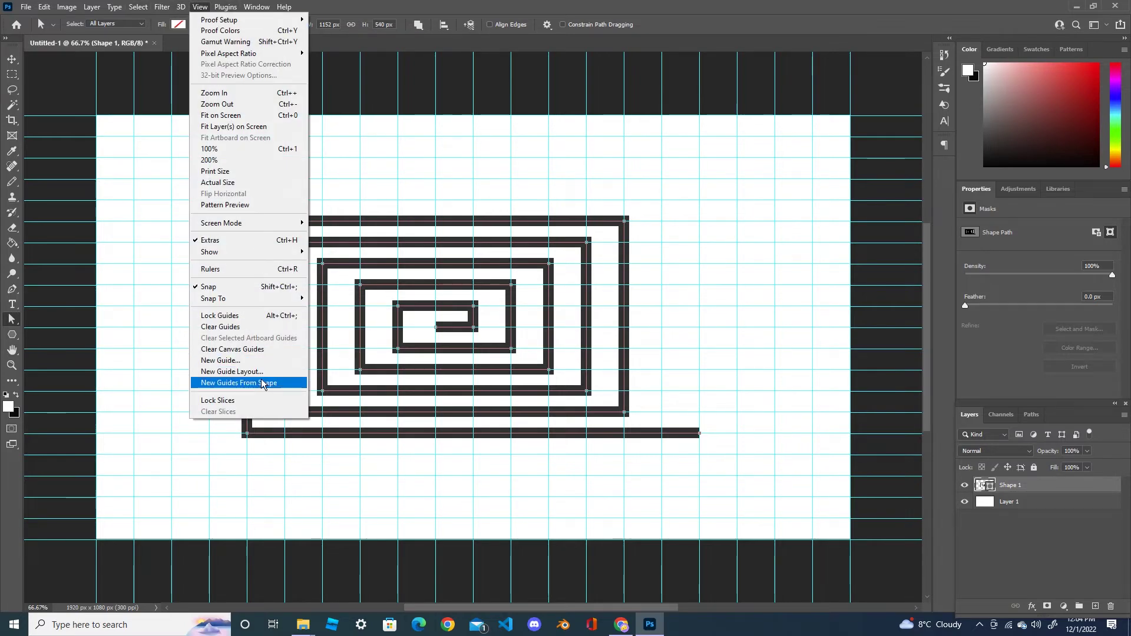
click(238, 330)
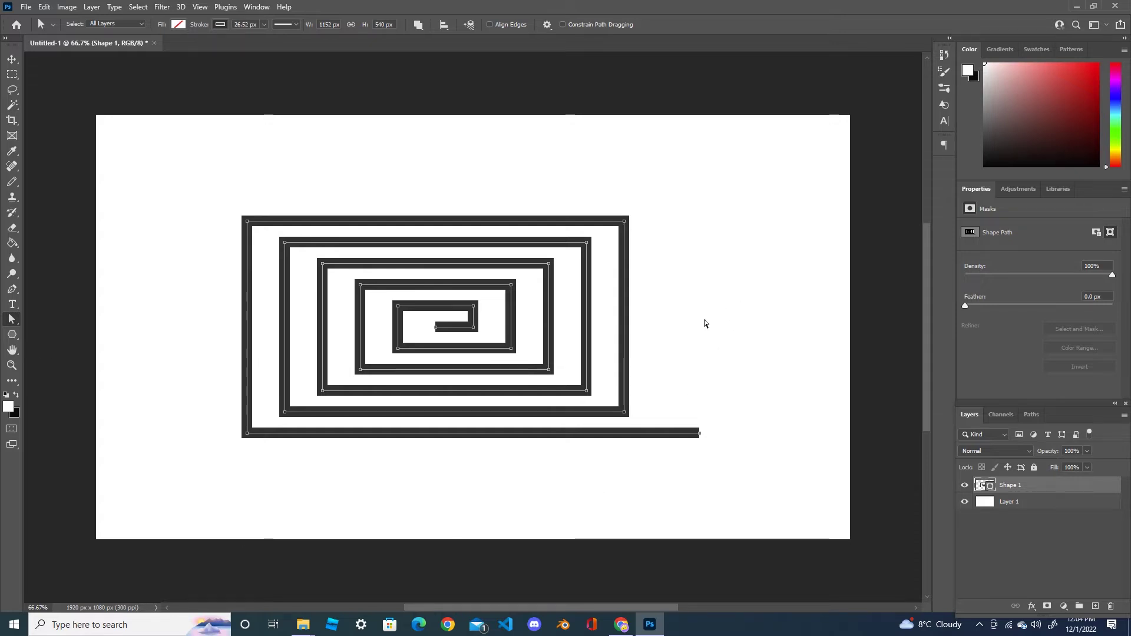
right_click(12, 319)
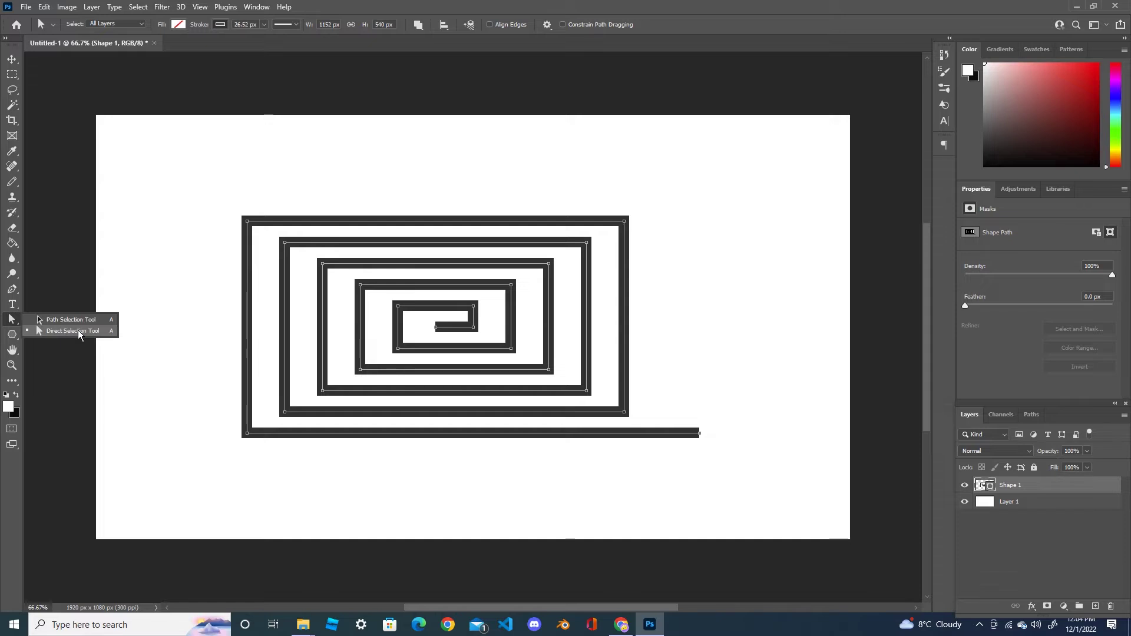
click(77, 330)
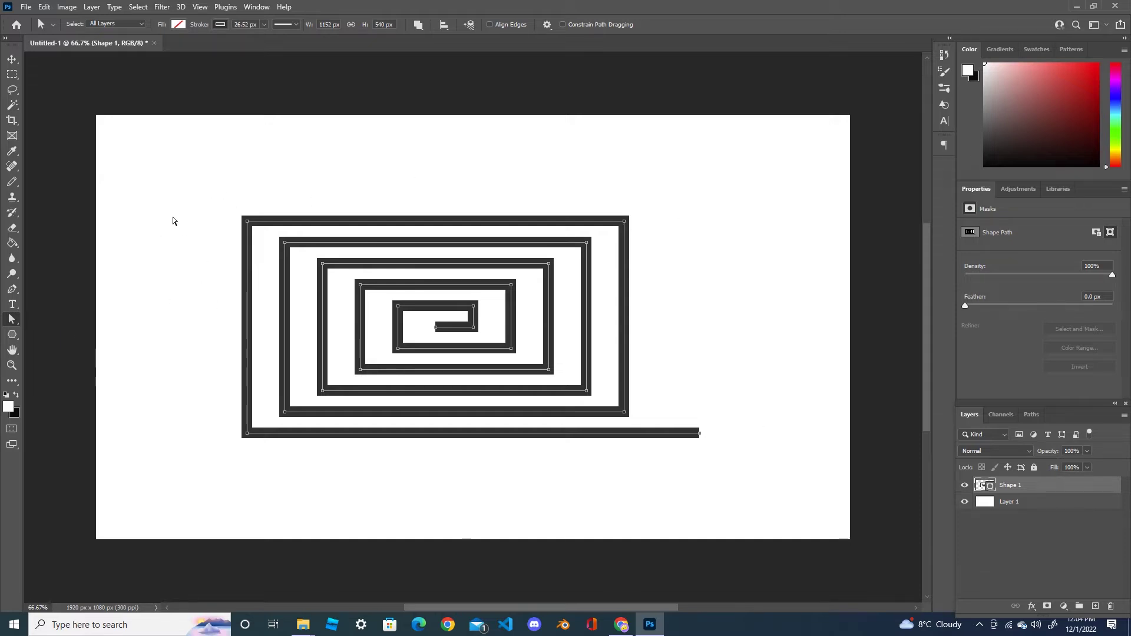
drag(209, 189, 724, 471)
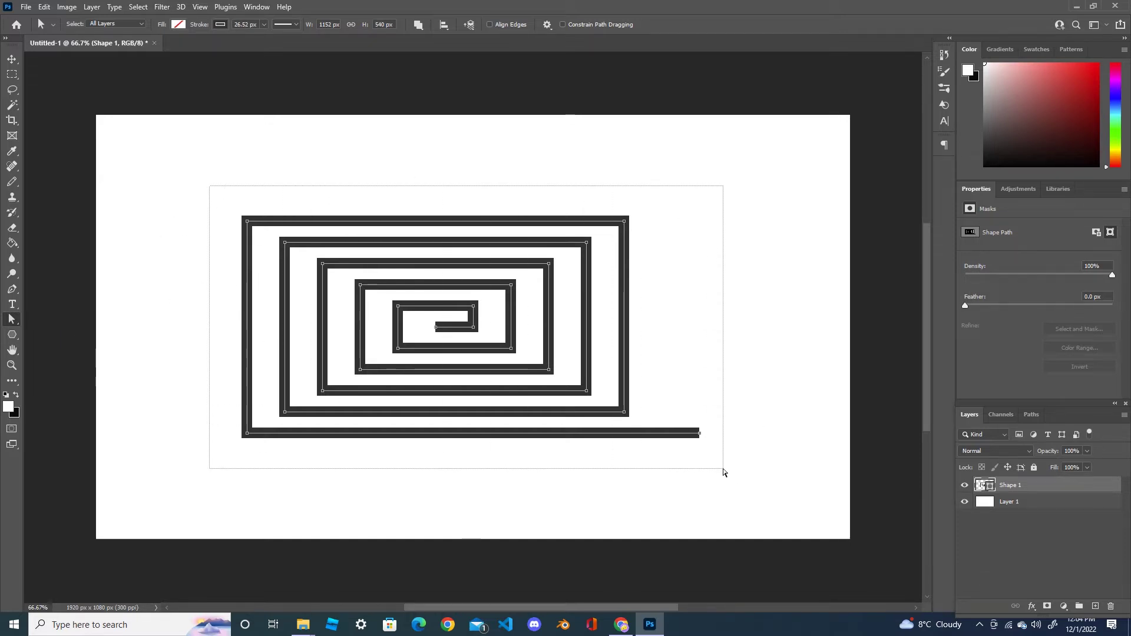
Convert the four corner anchors of the spiral's outermost turn to smooth curves with the Curvature Pen Tool.
click(12, 291)
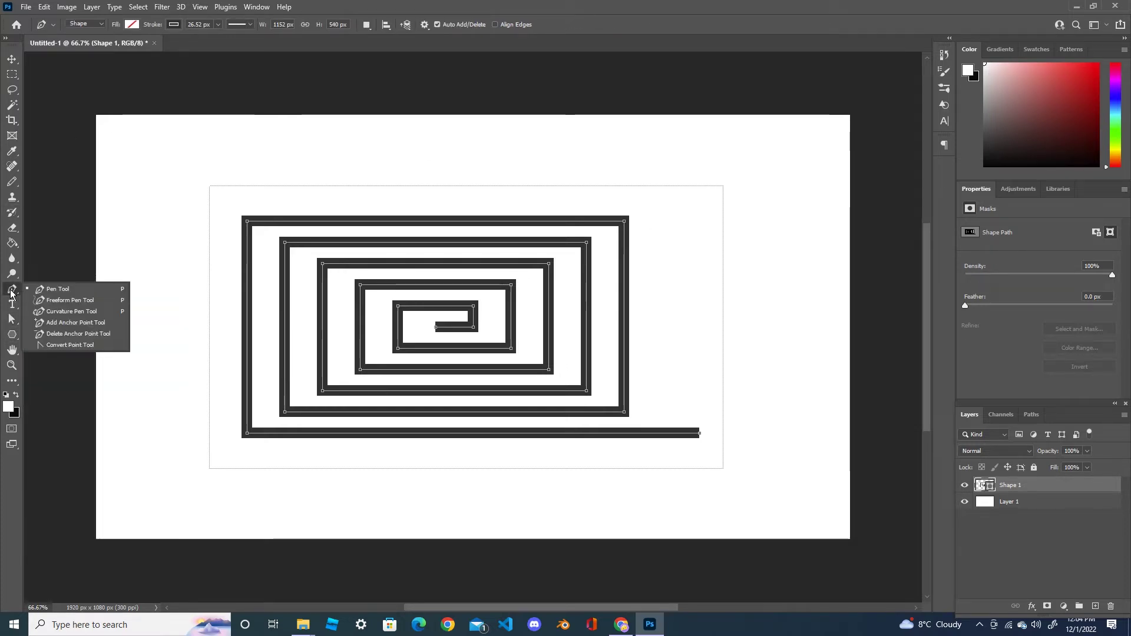
click(78, 312)
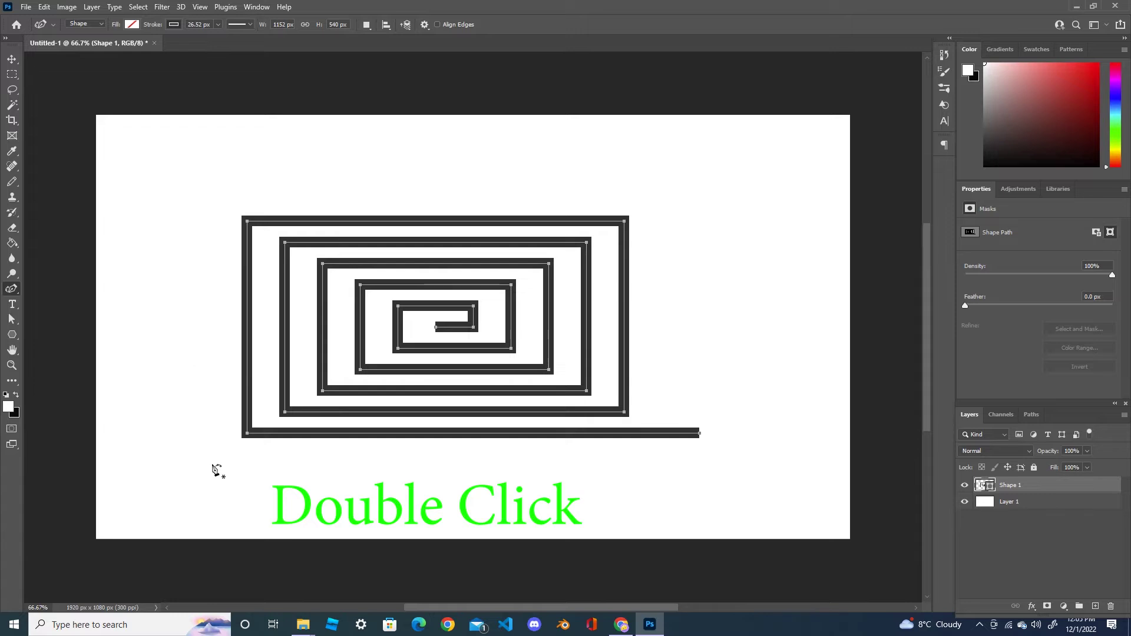
double_click(246, 435)
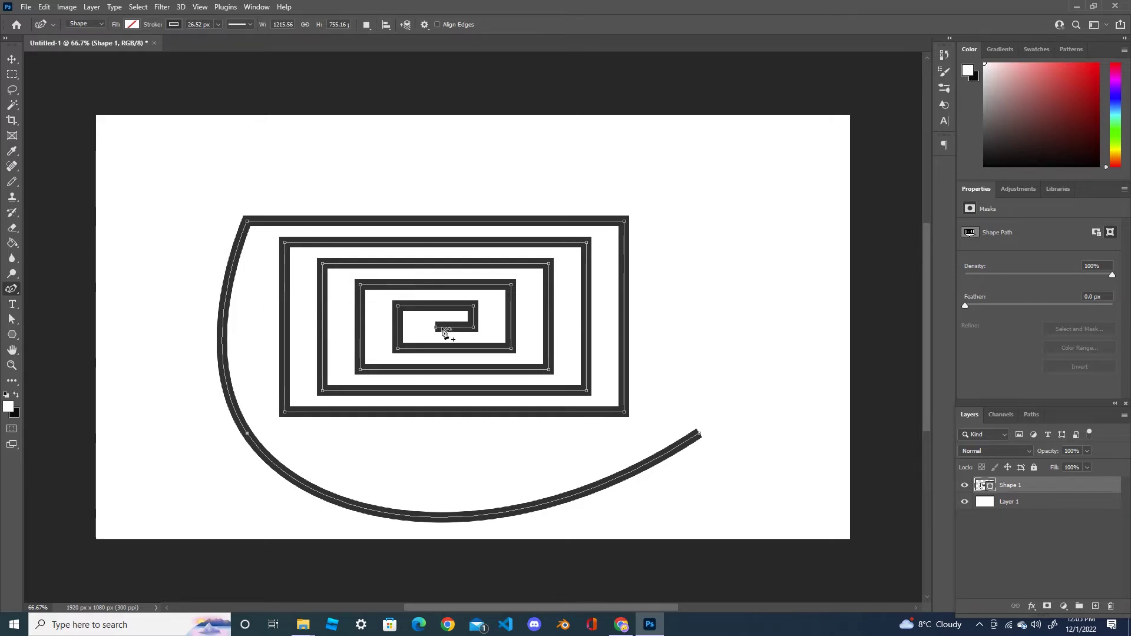
double_click(247, 222)
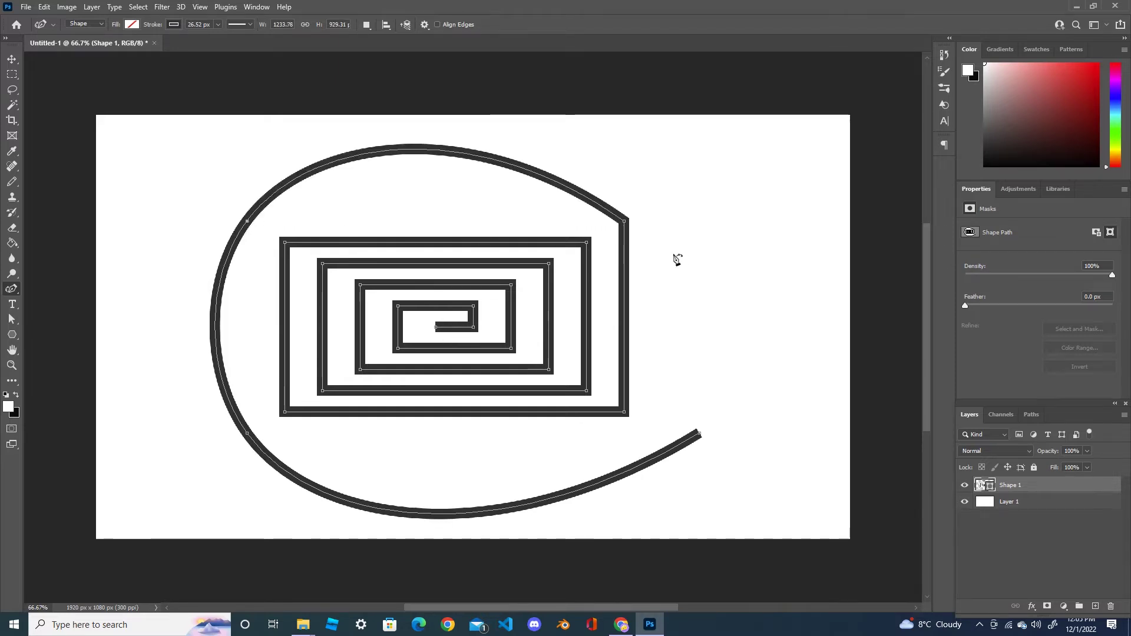
double_click(624, 220)
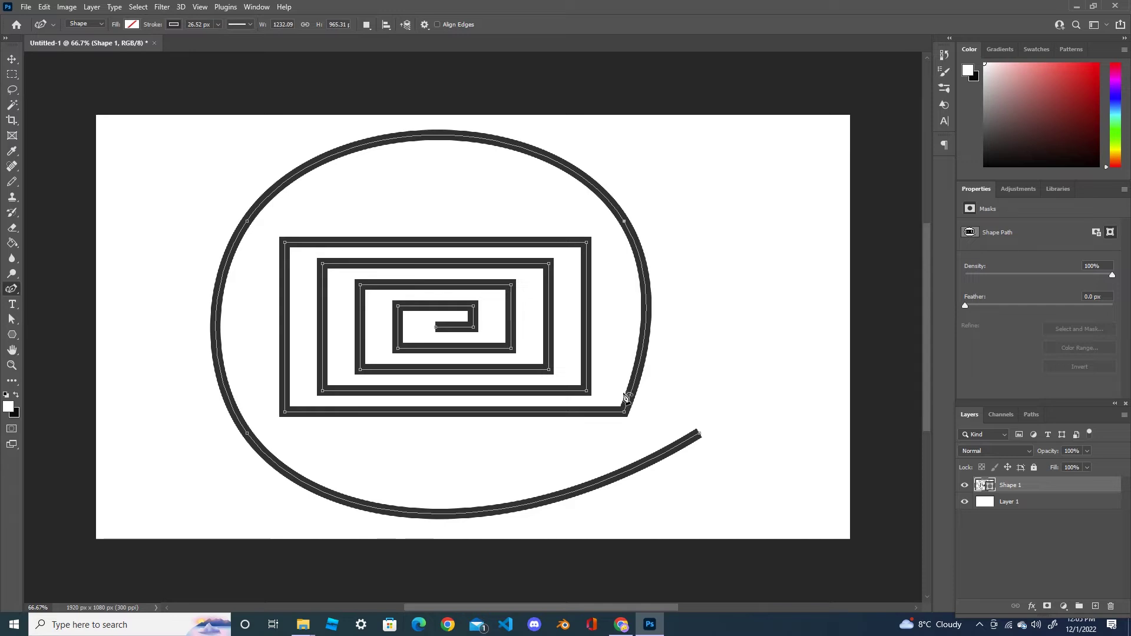
double_click(625, 413)
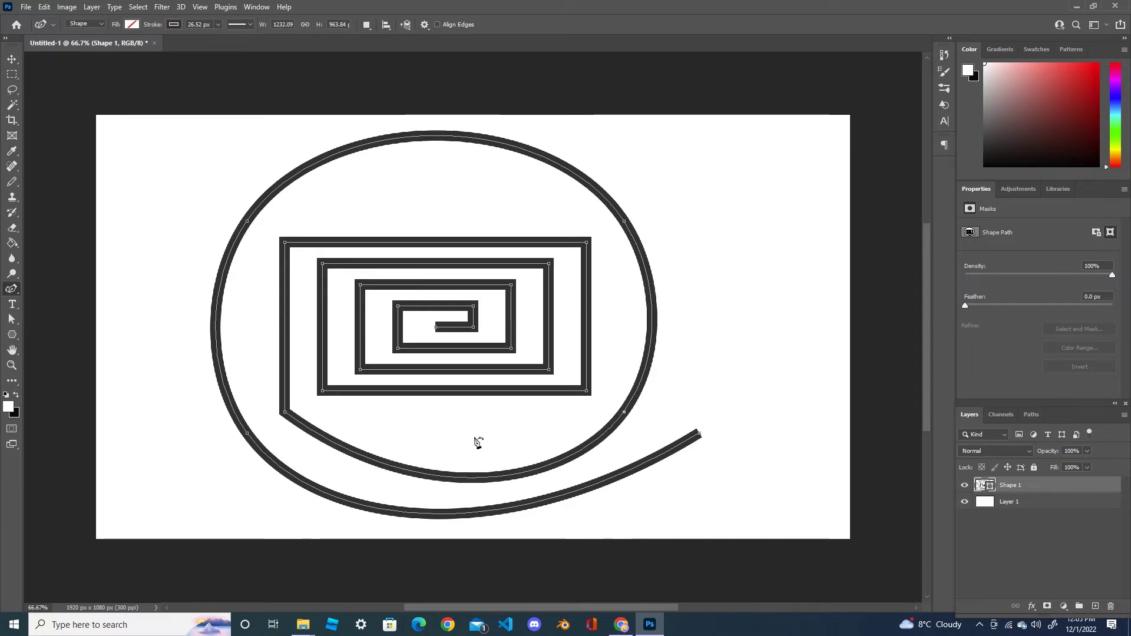
Convert the corner anchors of the second and third turns inward to smooth curves.
double_click(284, 413)
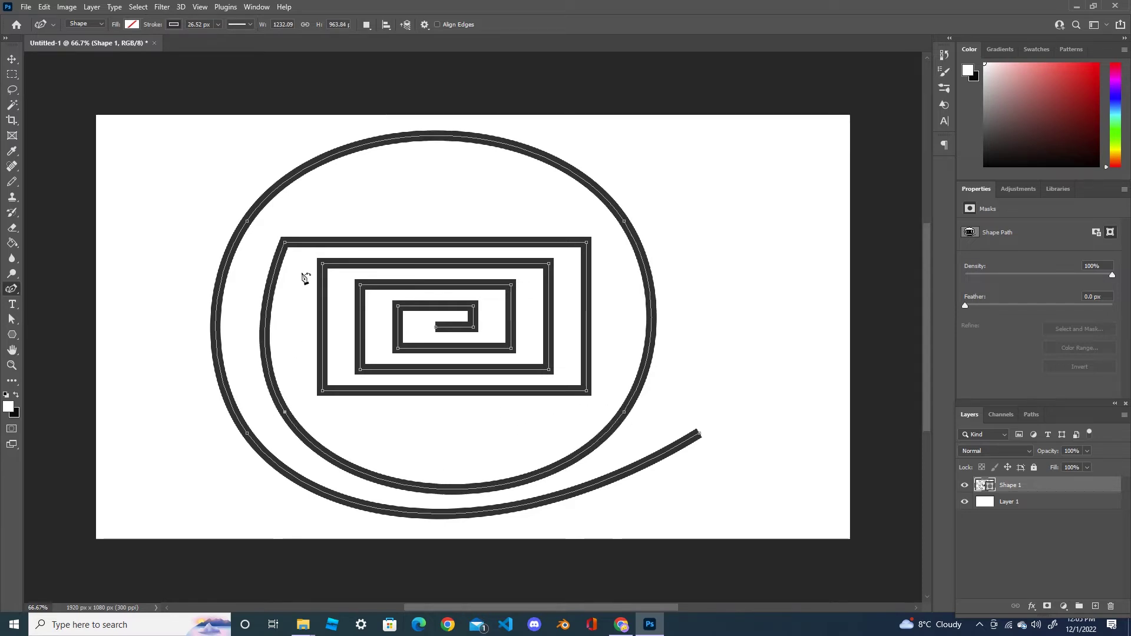
double_click(285, 242)
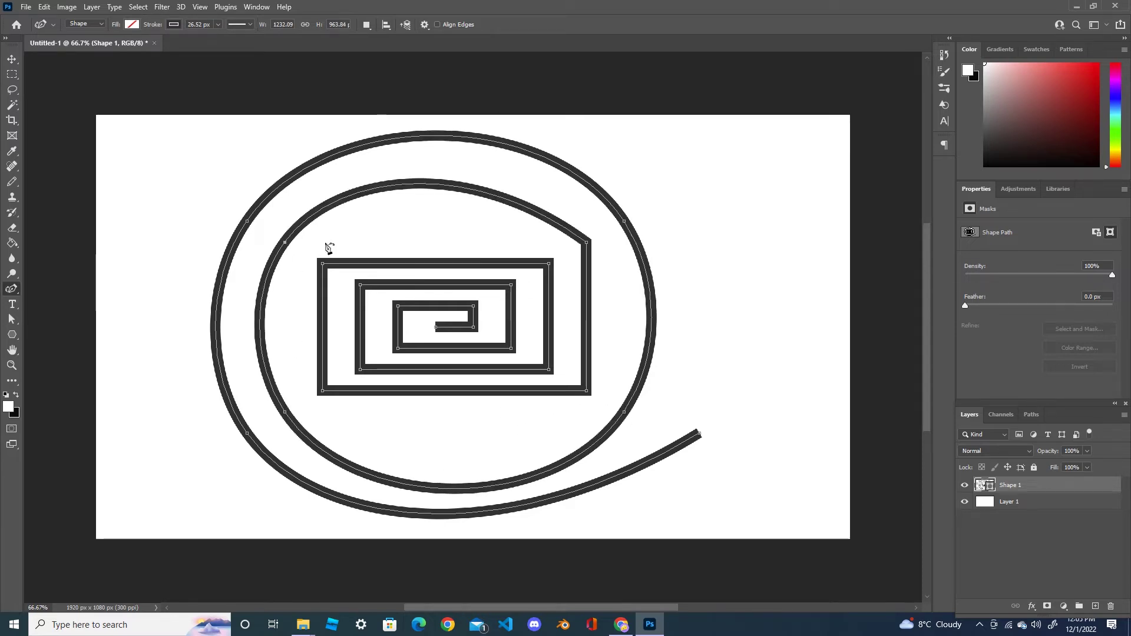
double_click(586, 241)
double_click(587, 391)
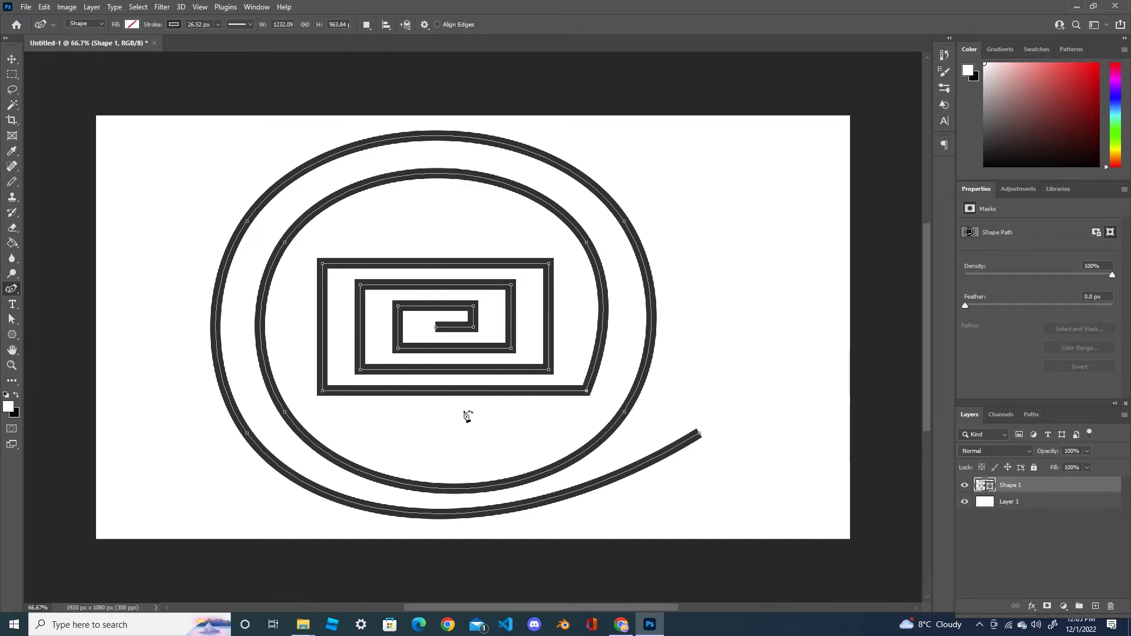
double_click(322, 391)
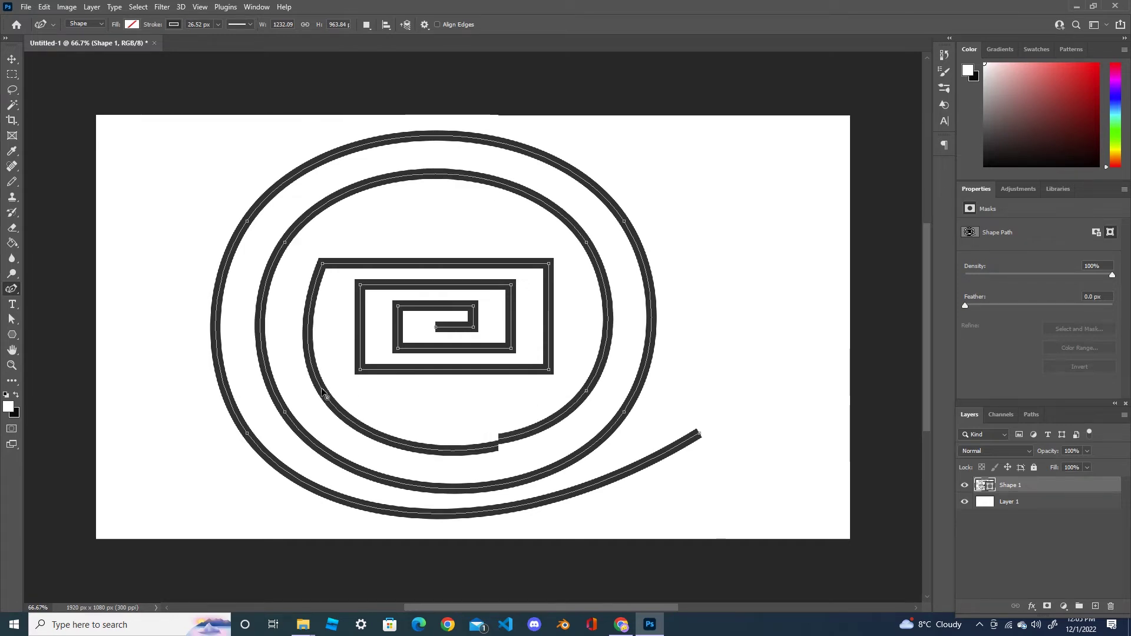
double_click(322, 264)
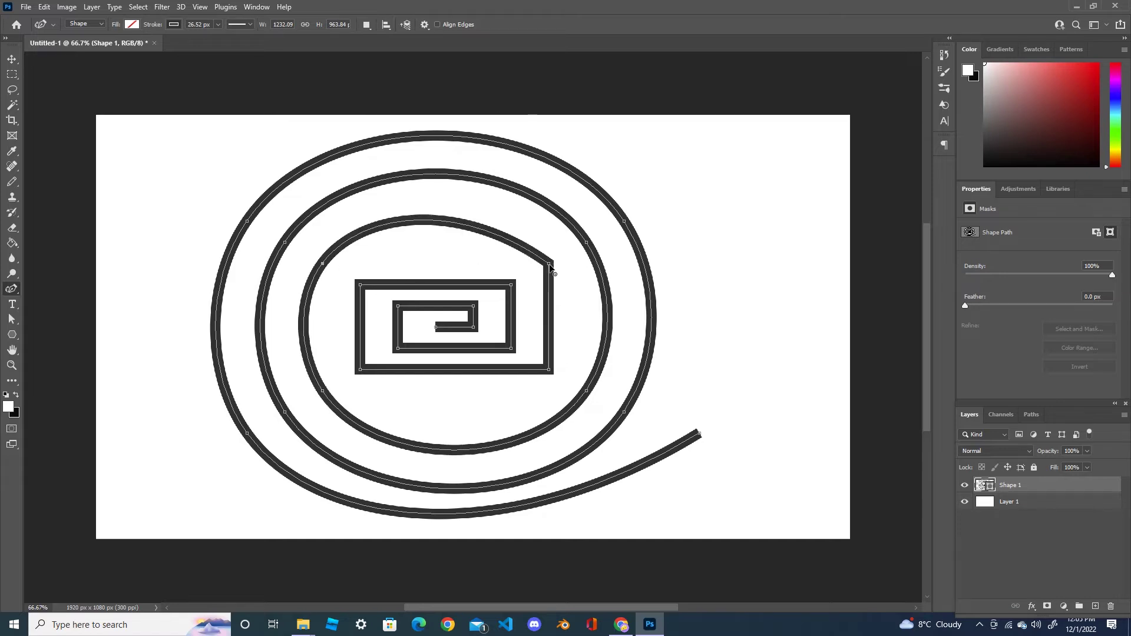
double_click(549, 265)
double_click(550, 370)
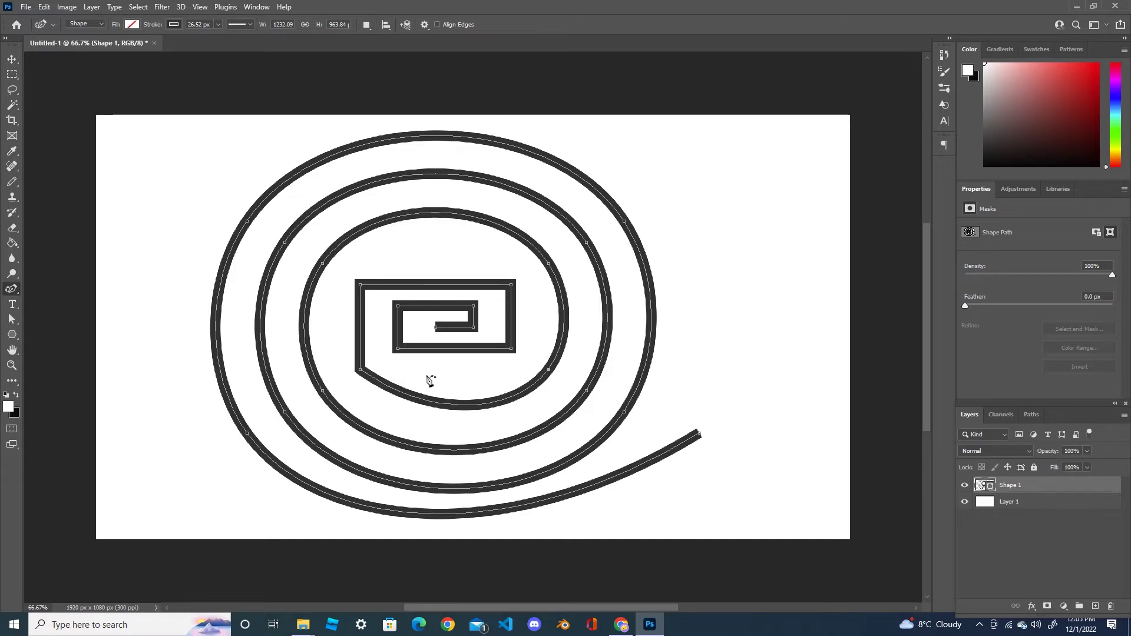
Convert the remaining corner anchors of the two innermost turns to smooth curves to finish rounding the spiral.
double_click(361, 371)
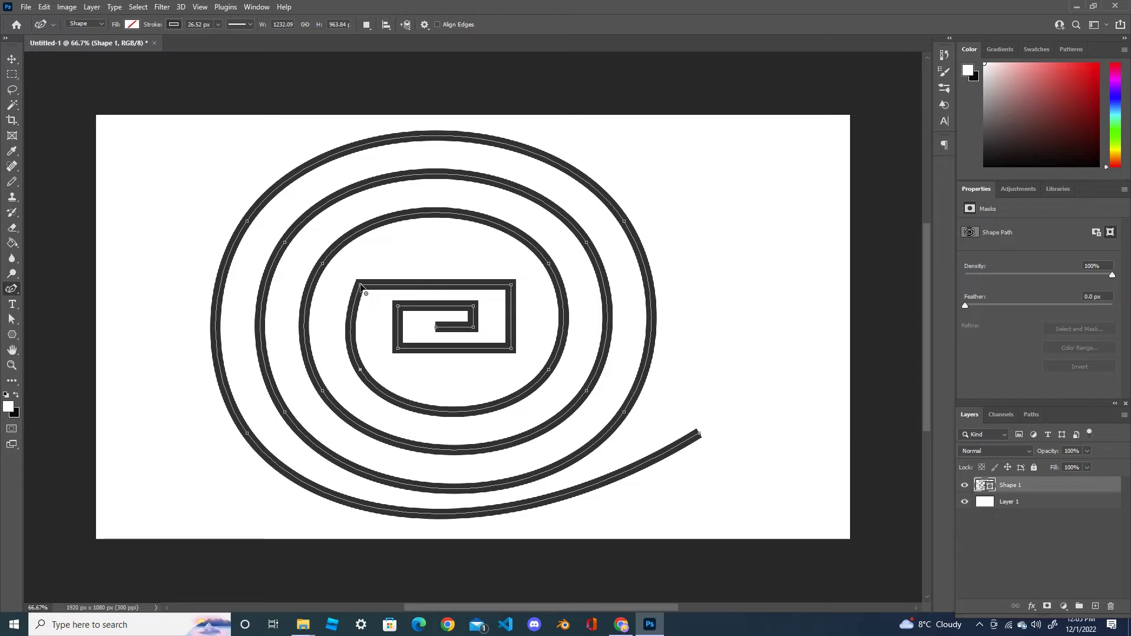
double_click(360, 285)
double_click(511, 285)
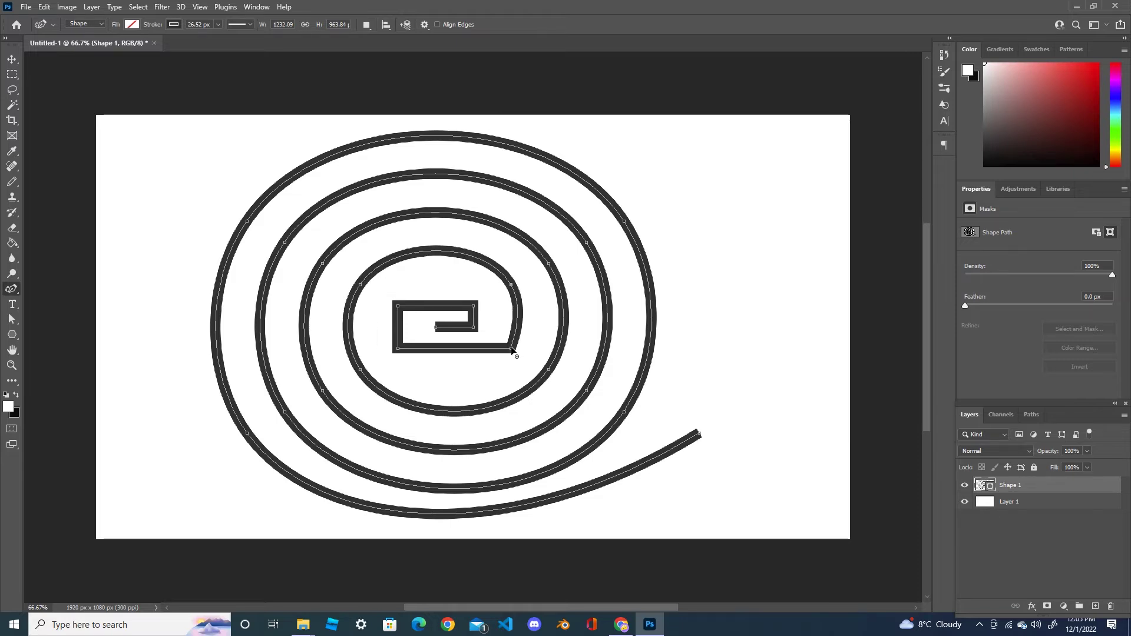
double_click(512, 350)
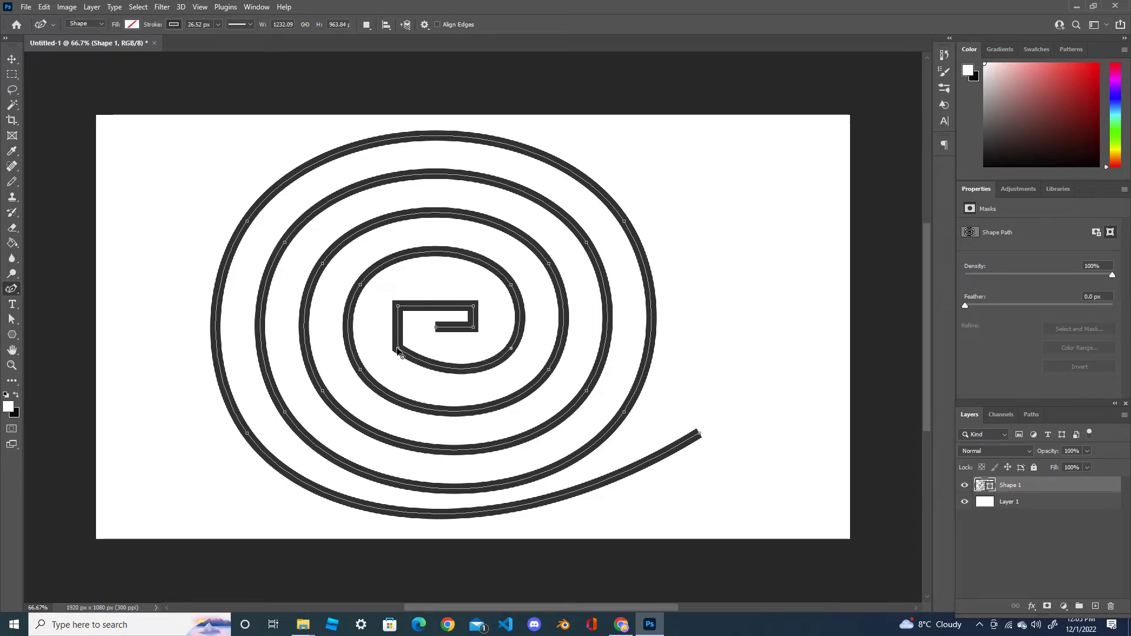
double_click(398, 347)
double_click(397, 305)
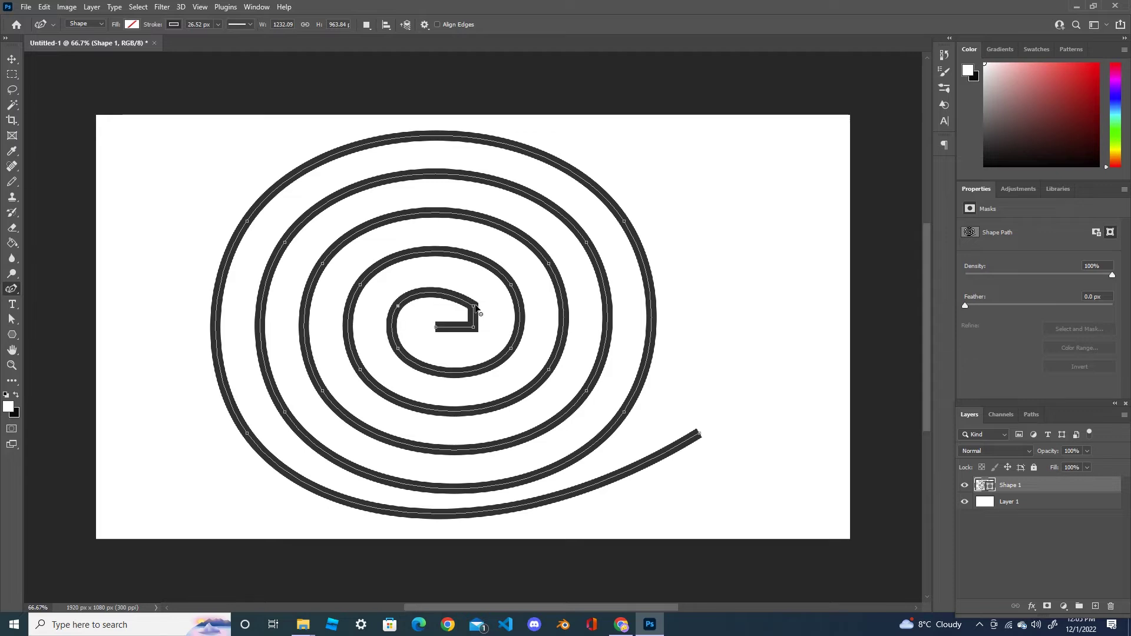
double_click(475, 307)
double_click(474, 329)
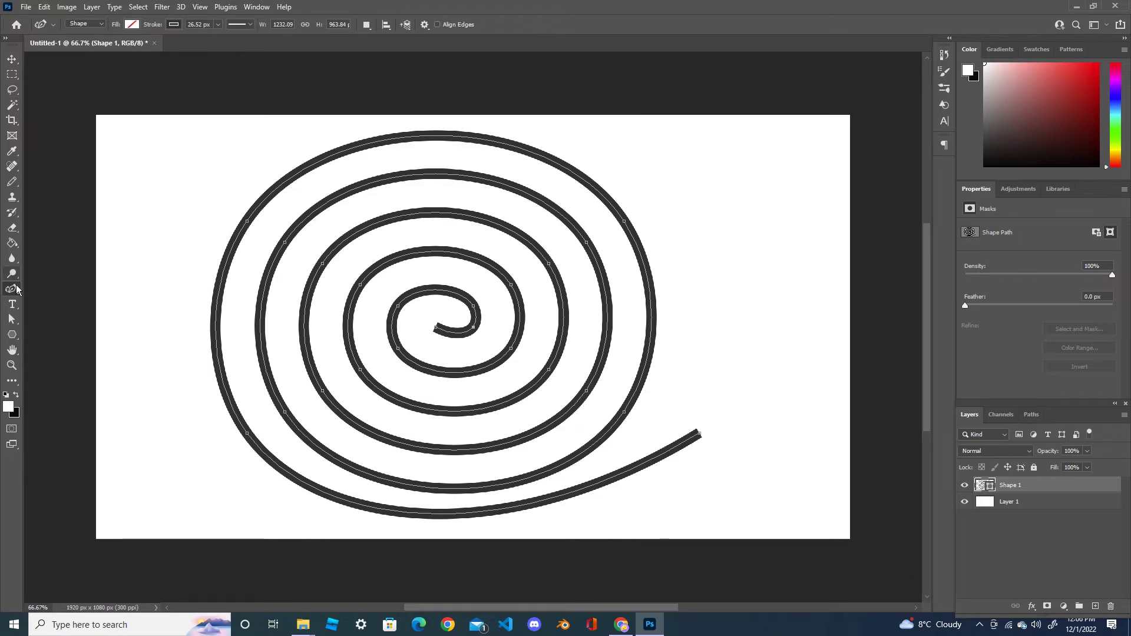
key(ctrl+z)
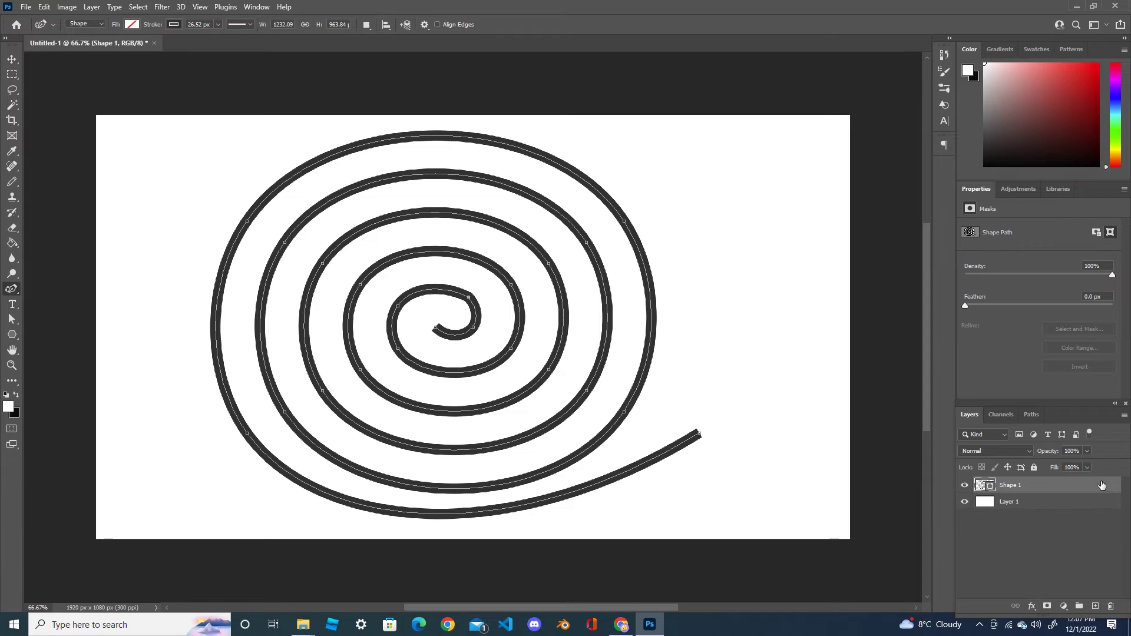
Add a Stroke layer effect to the spiral shape in red (fd0505) with a size of 3 px, positioned outside.
click(1031, 606)
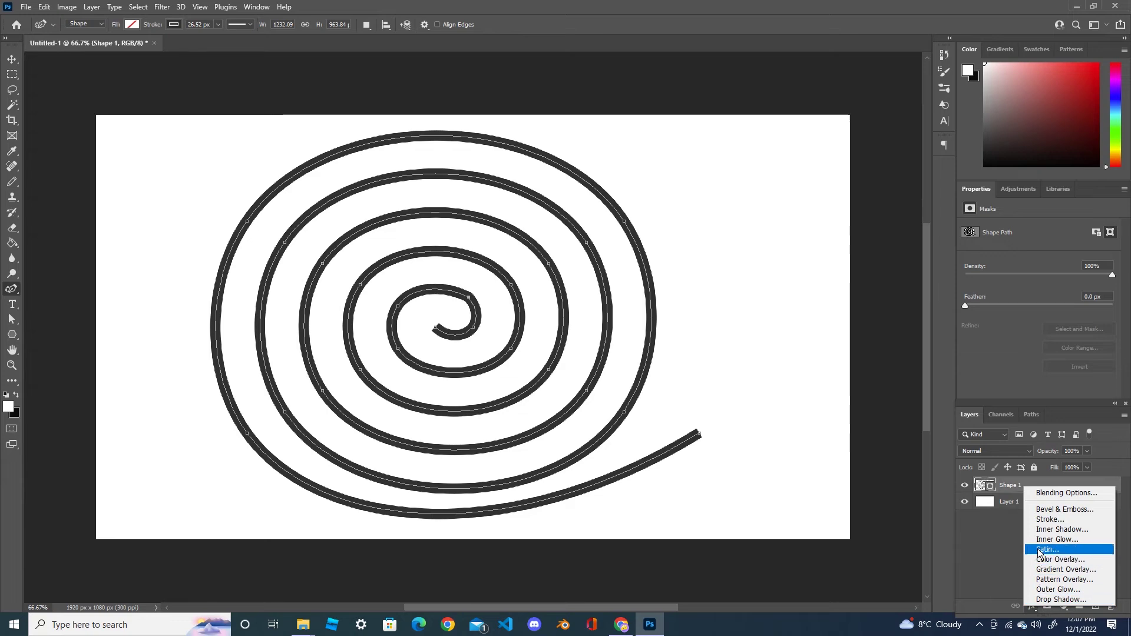
click(1057, 519)
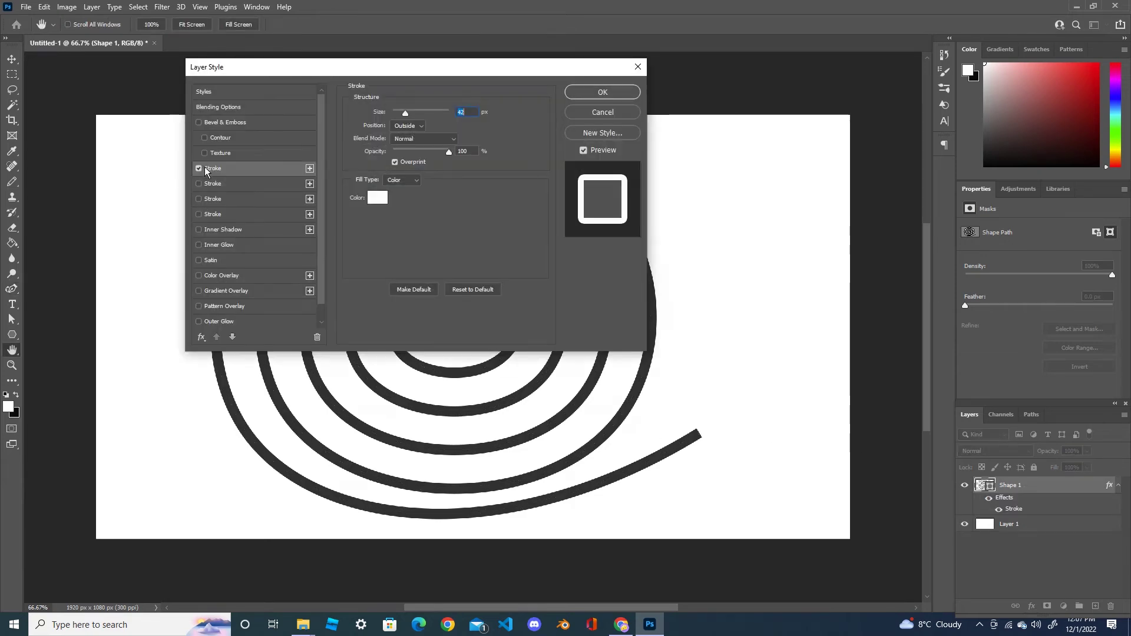
click(380, 197)
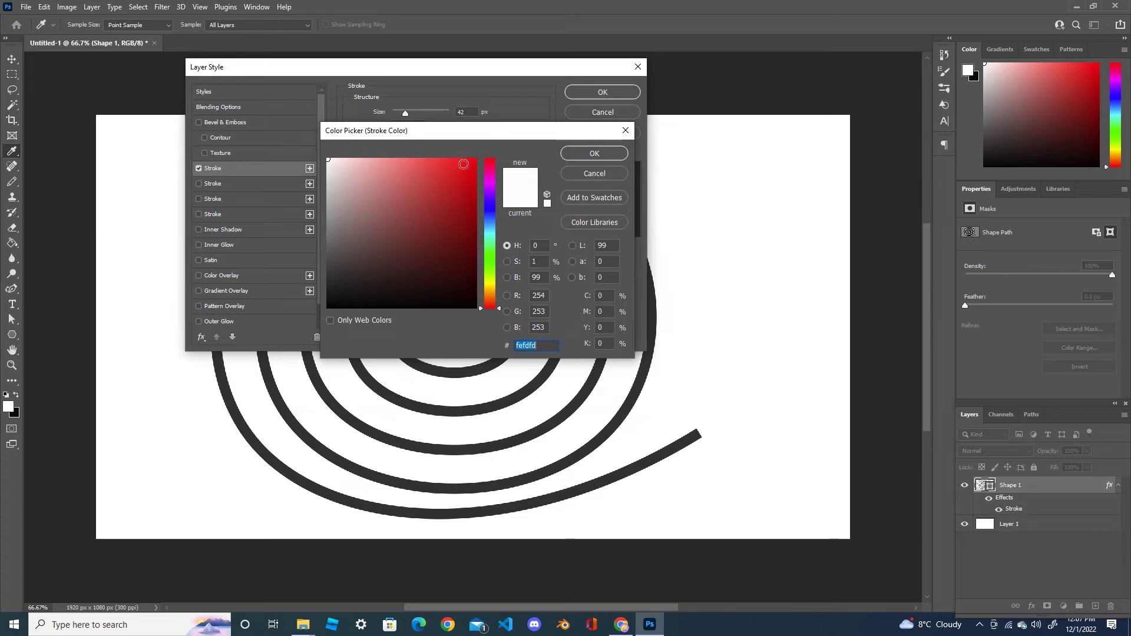
click(474, 160)
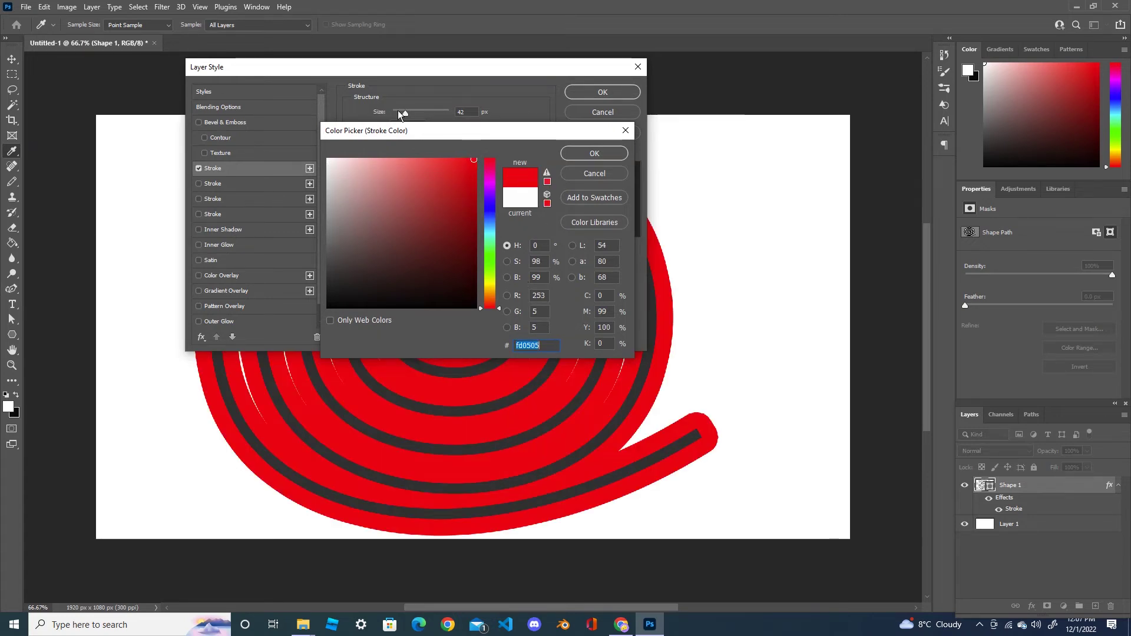
click(585, 154)
drag(404, 112, 394, 110)
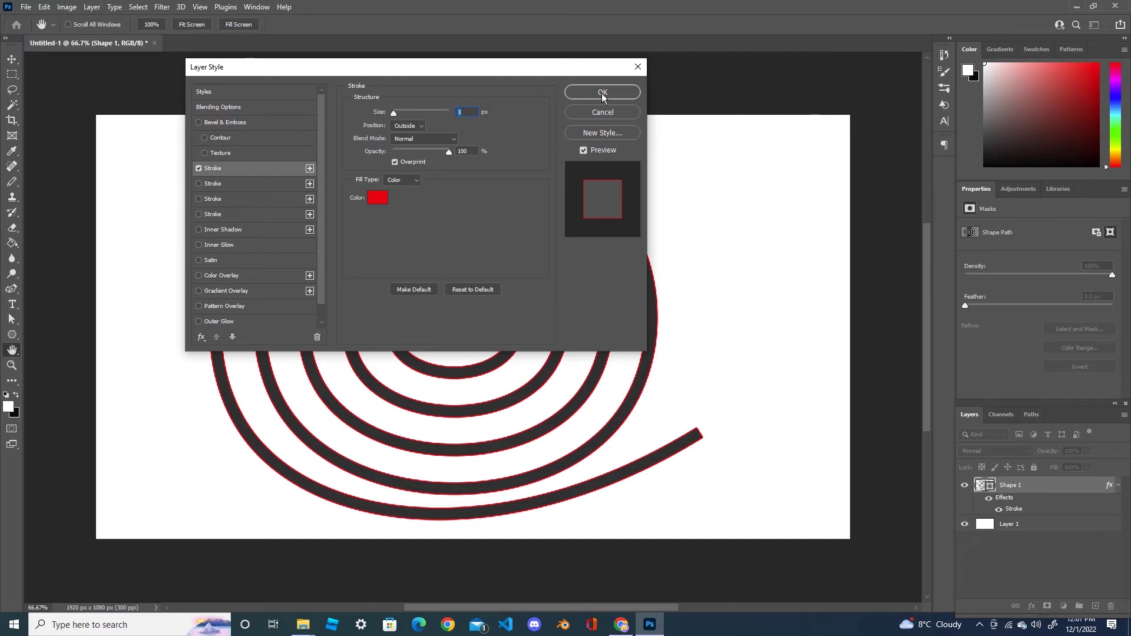
Change the spiral's stroke effect colour to dark red (7d0202) and apply the layer style.
click(380, 198)
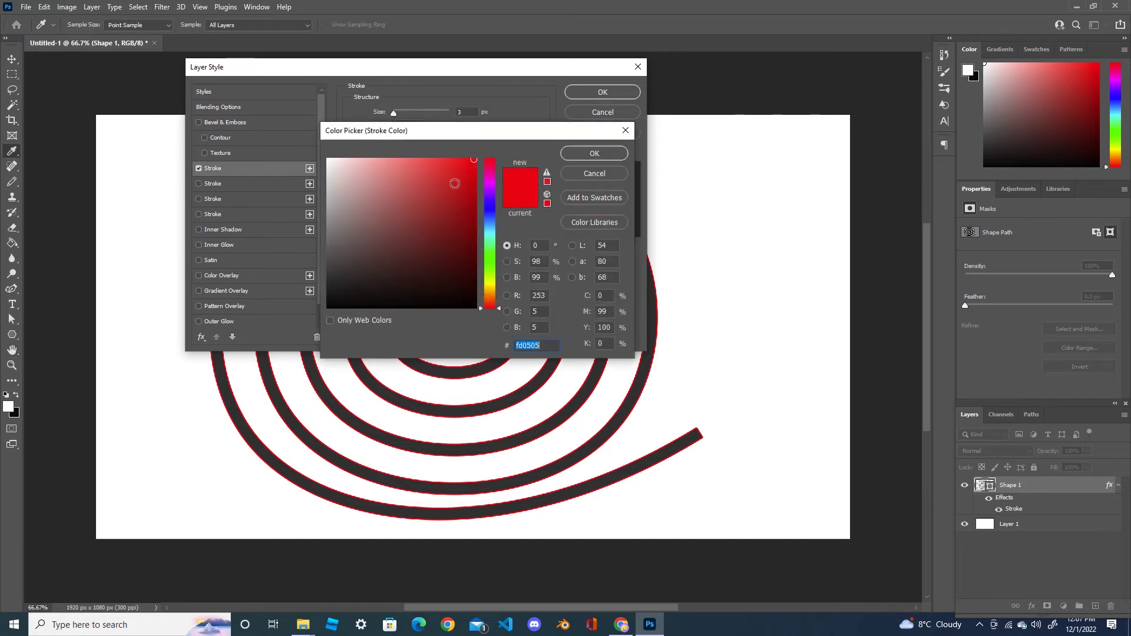
click(475, 235)
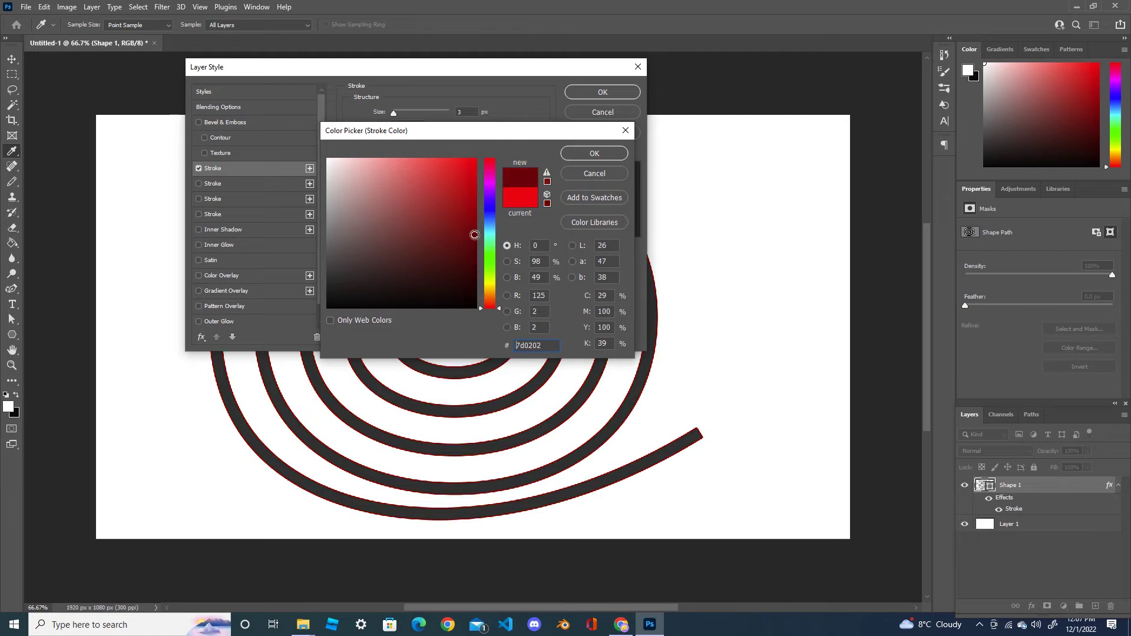
click(612, 155)
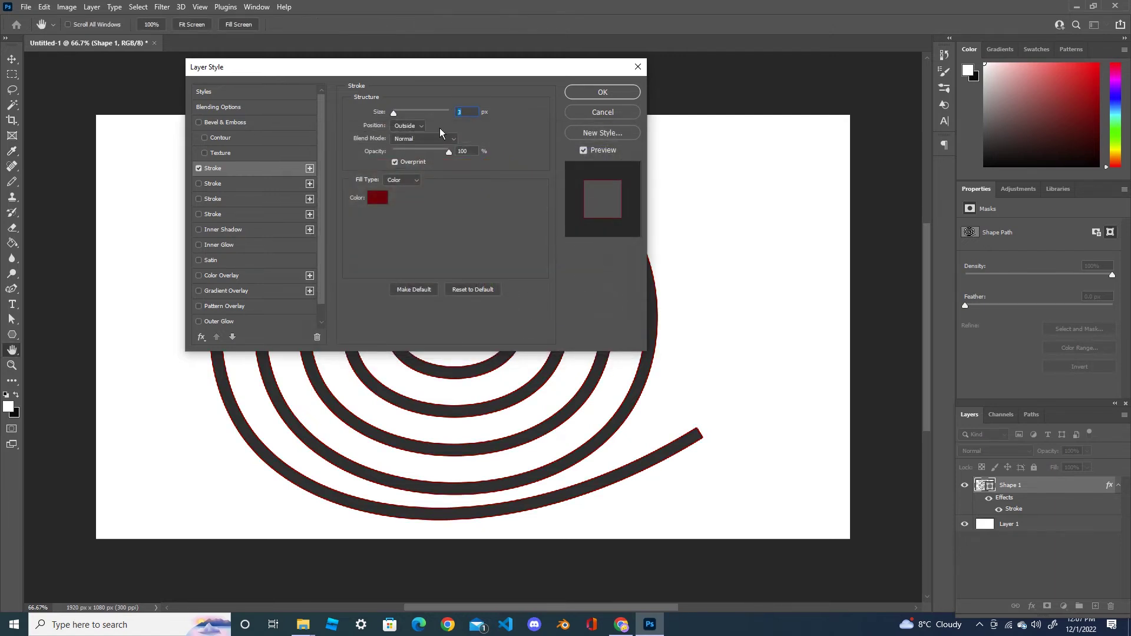
drag(444, 151, 443, 152)
double_click(459, 112)
click(601, 93)
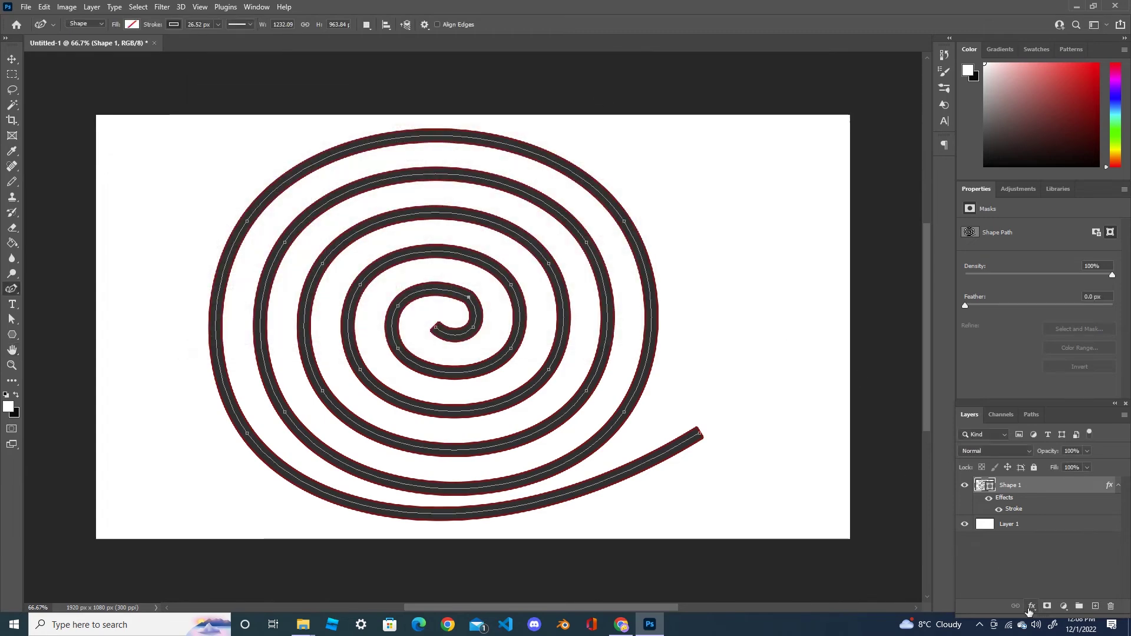
Add a Drop Shadow effect to the spiral with 100% opacity, a 90° angle, 17 px distance and 10% spread.
click(1031, 608)
click(1051, 600)
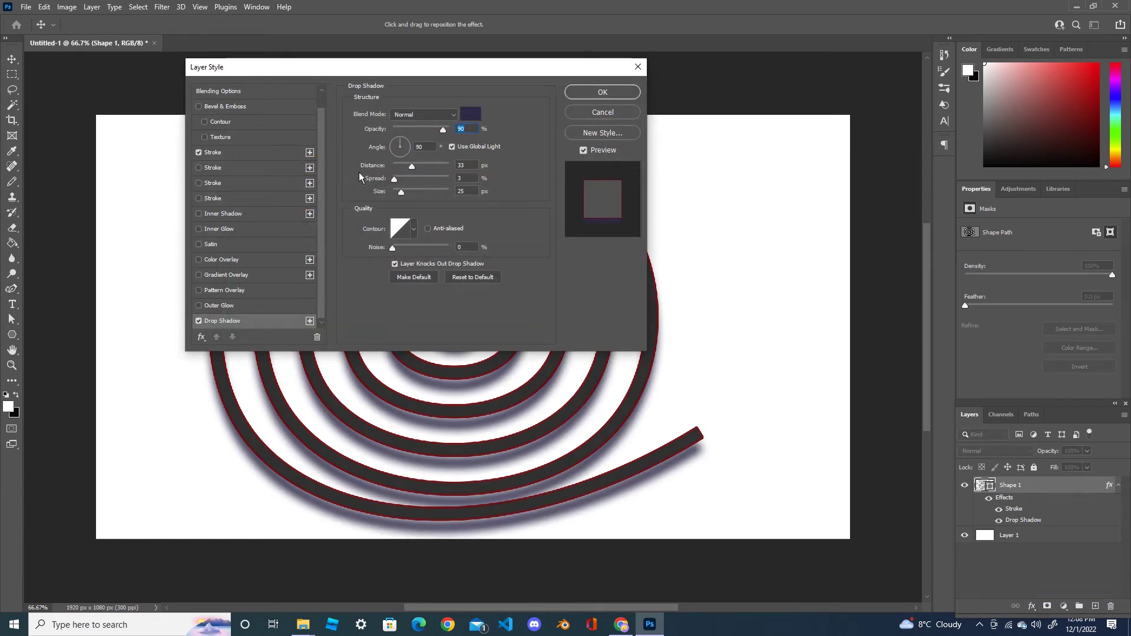
drag(443, 131, 450, 129)
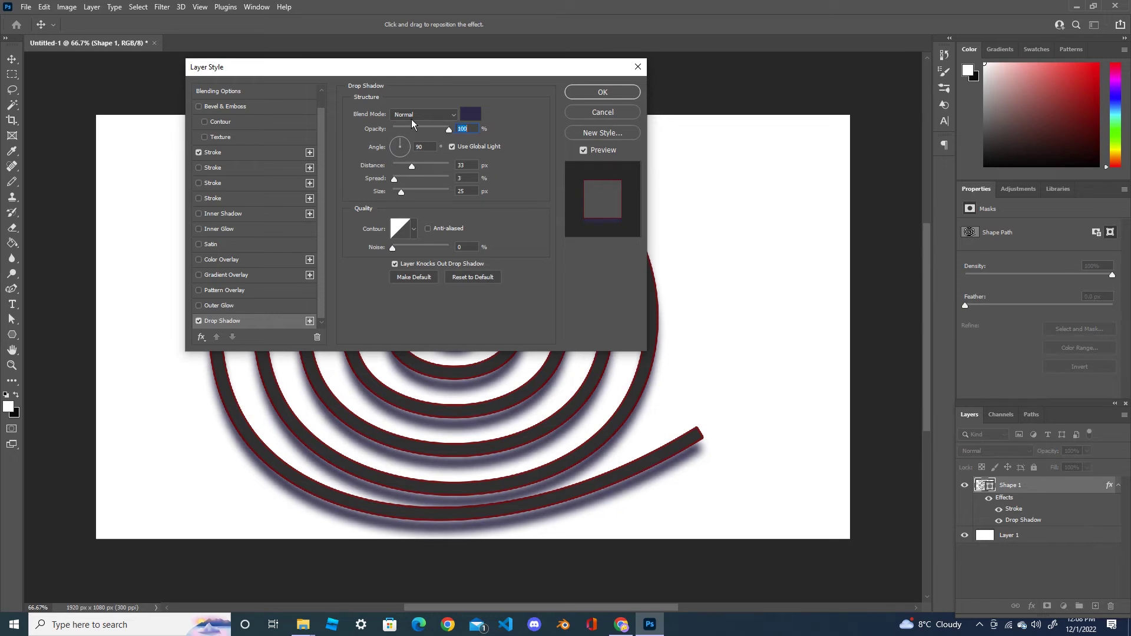
drag(406, 140, 395, 142)
click(401, 142)
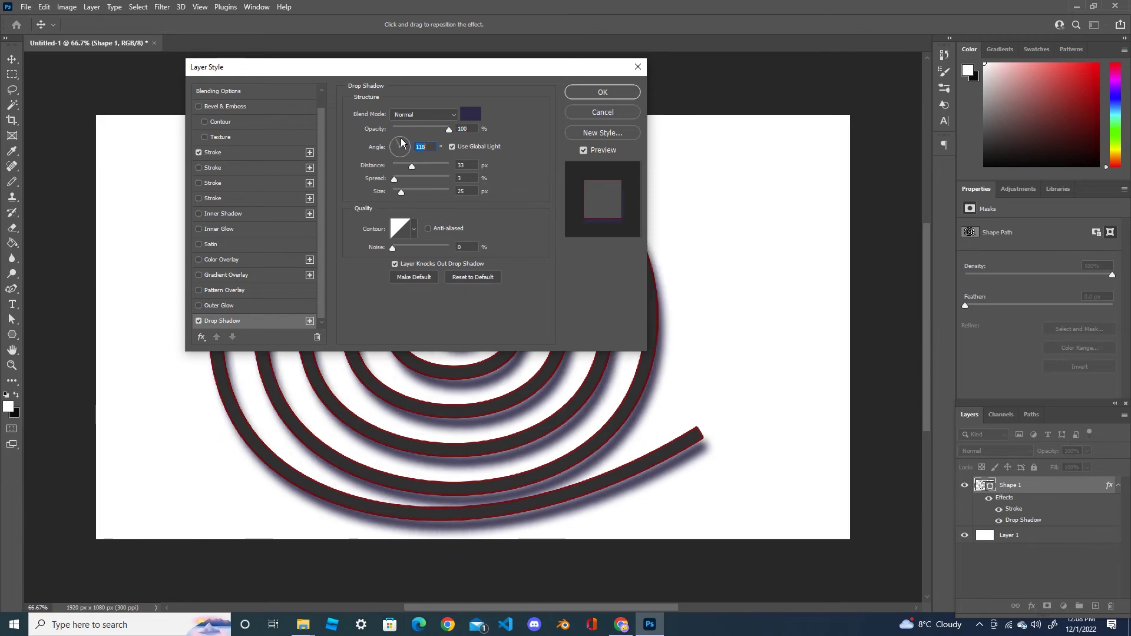
drag(399, 143, 403, 142)
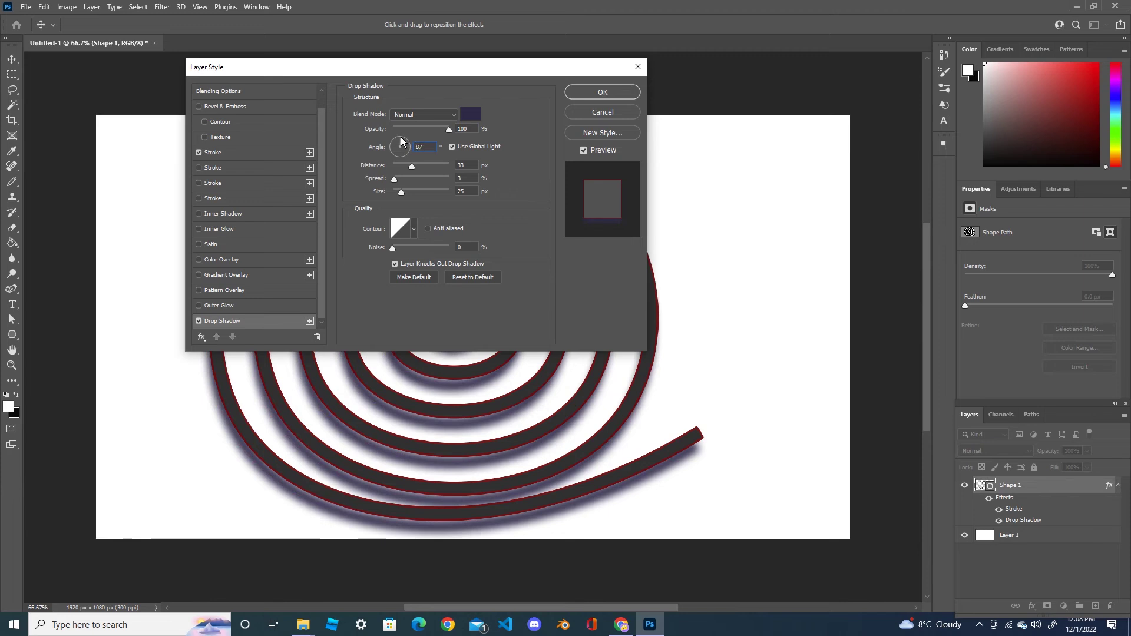
click(401, 142)
text(90)
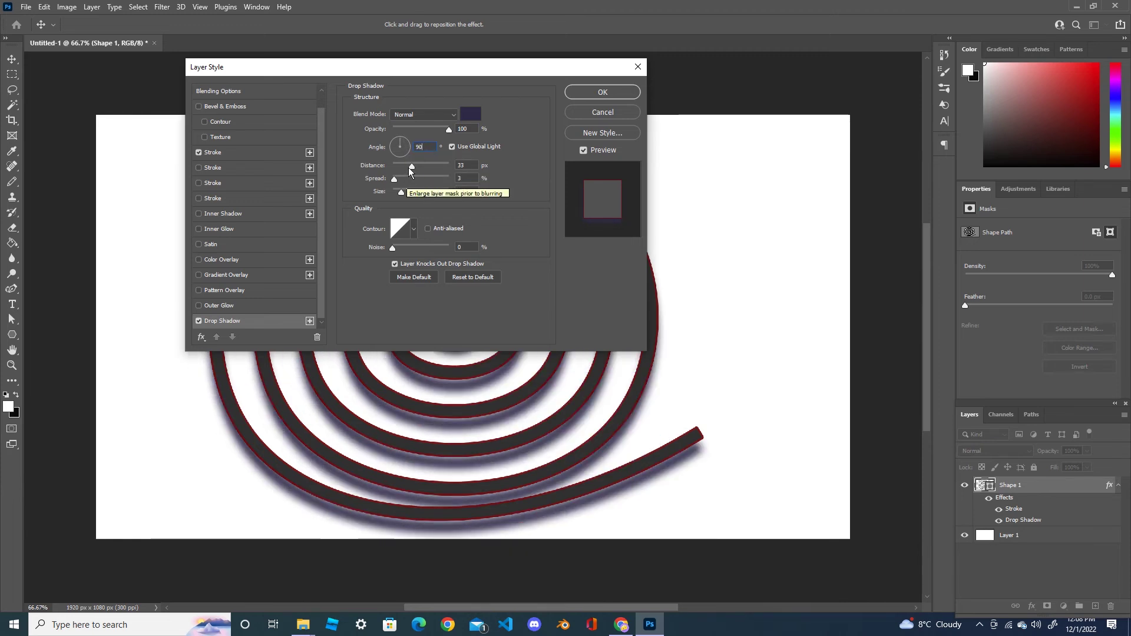
drag(411, 167, 398, 179)
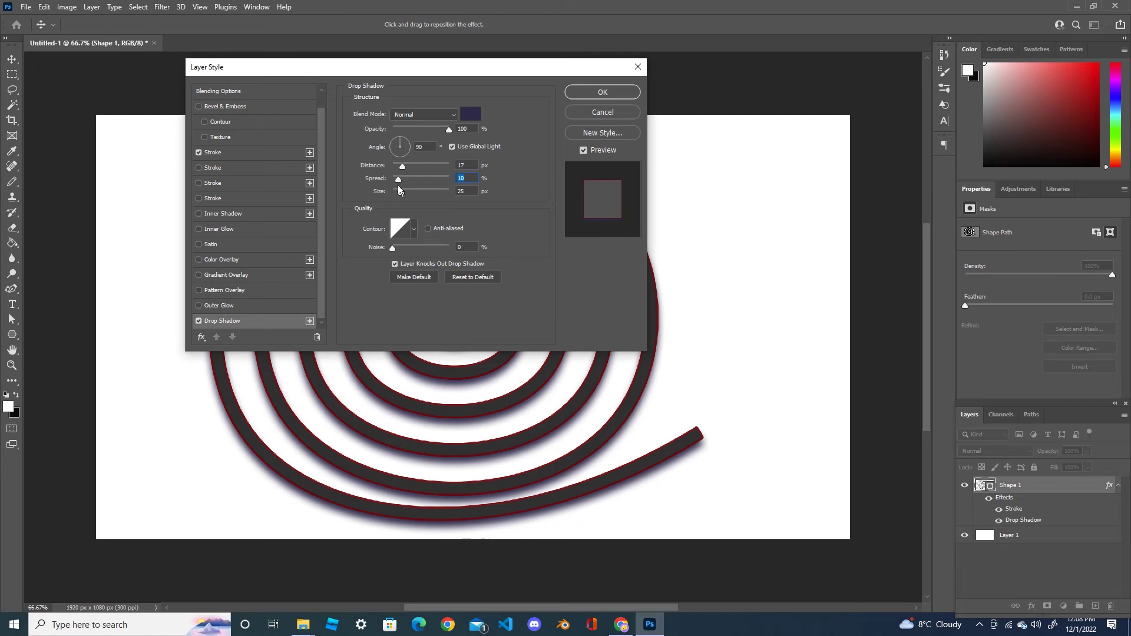
Try contour presets such as Ring - Double and Cone - Inverted on the drop shadow, and return the contour to Linear.
click(405, 229)
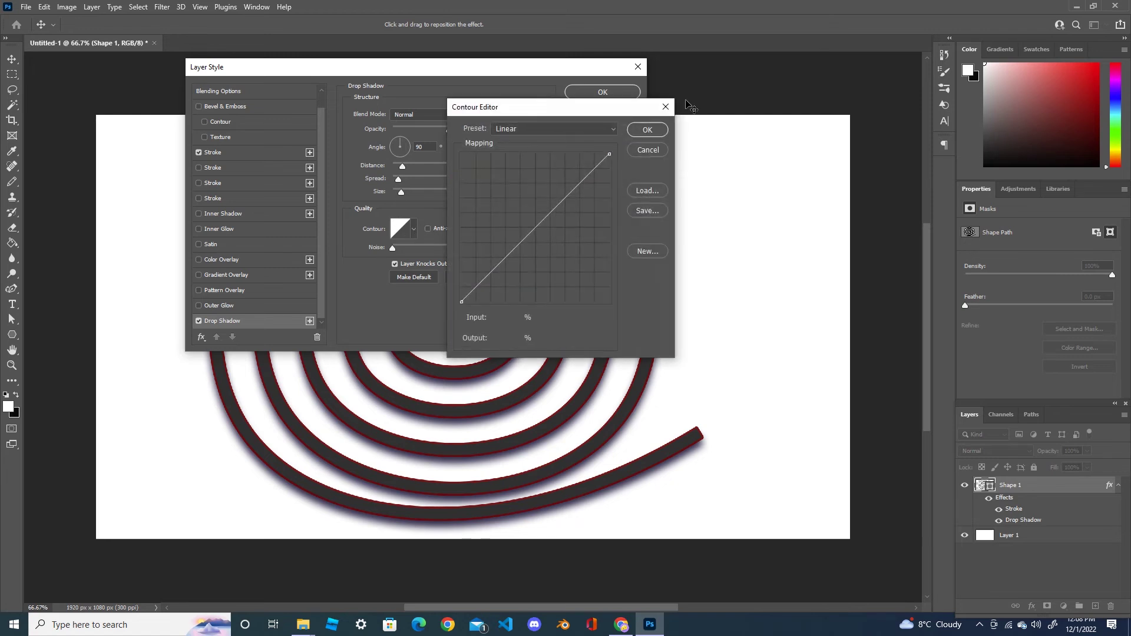
click(647, 129)
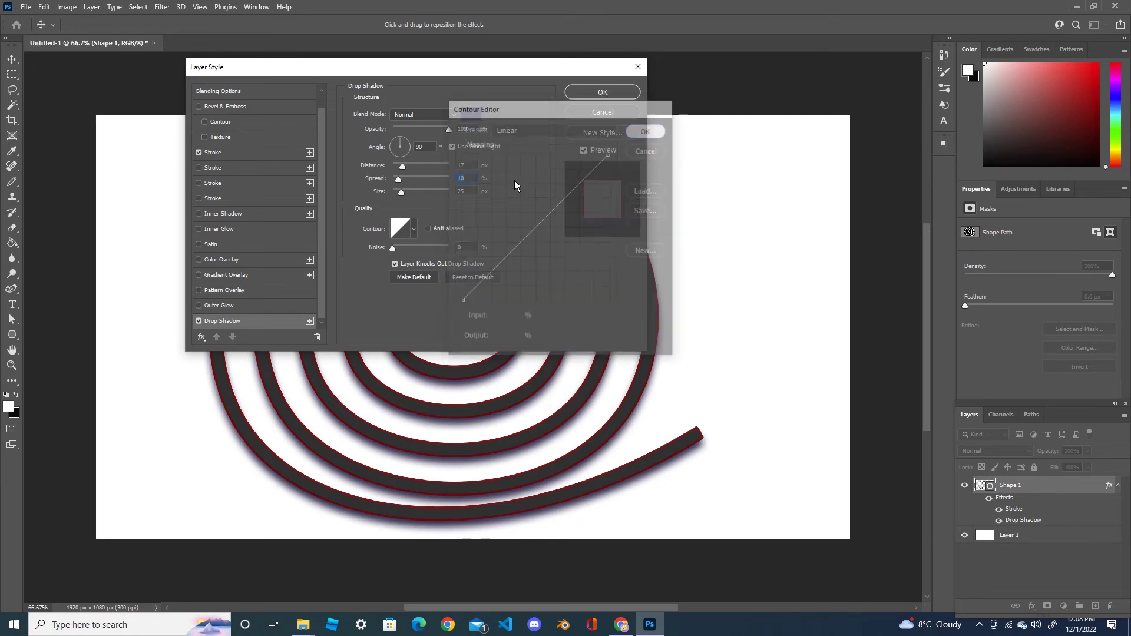
click(414, 229)
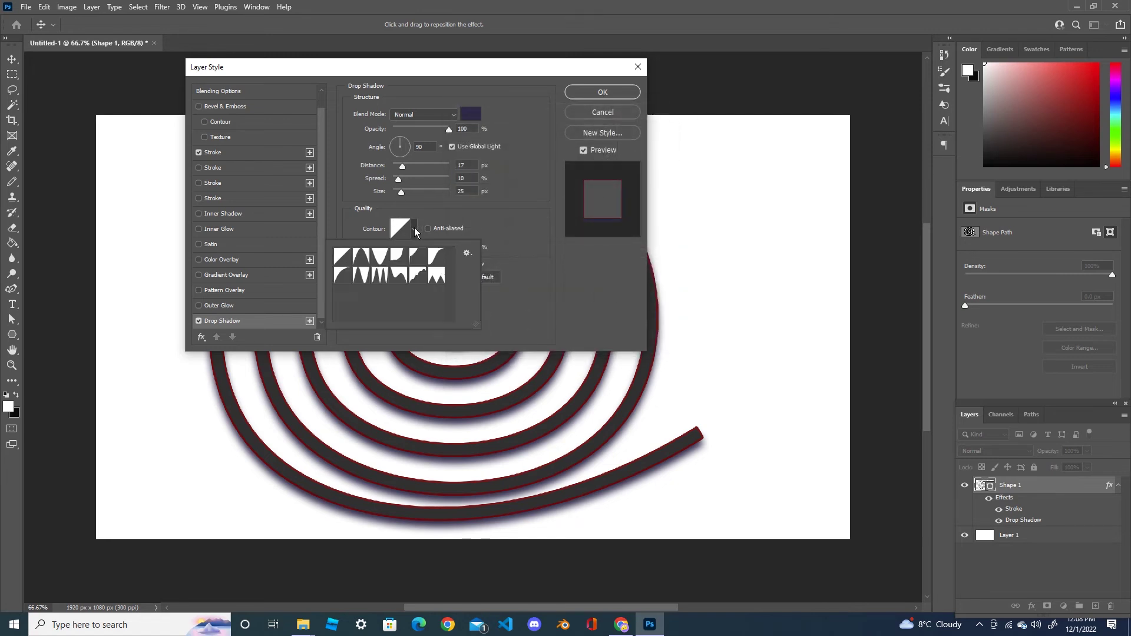
click(382, 275)
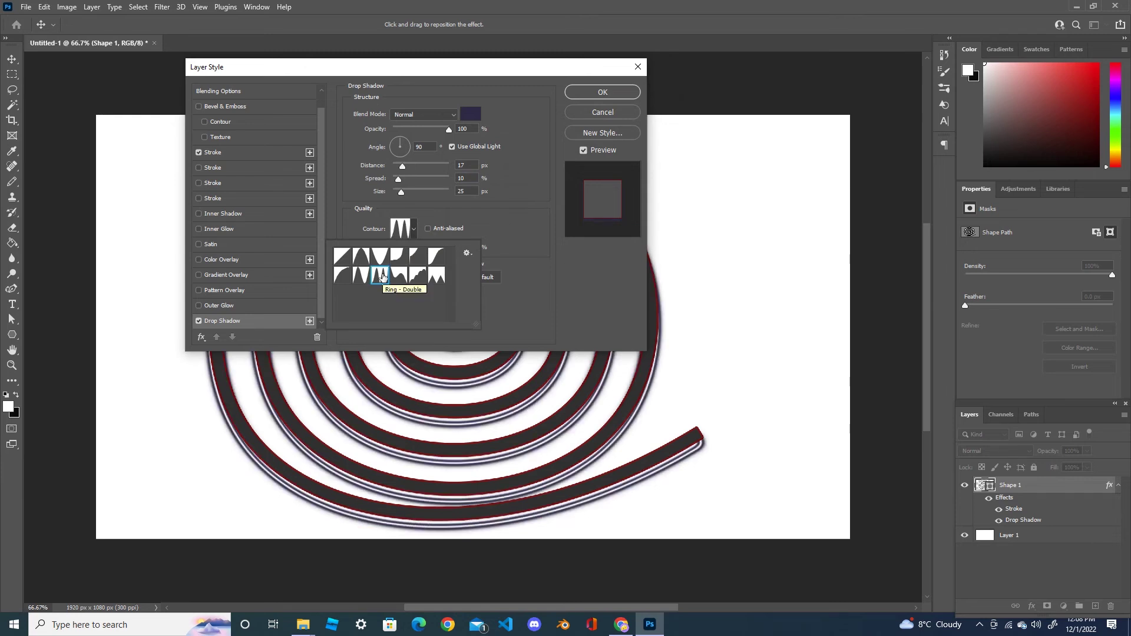
click(365, 277)
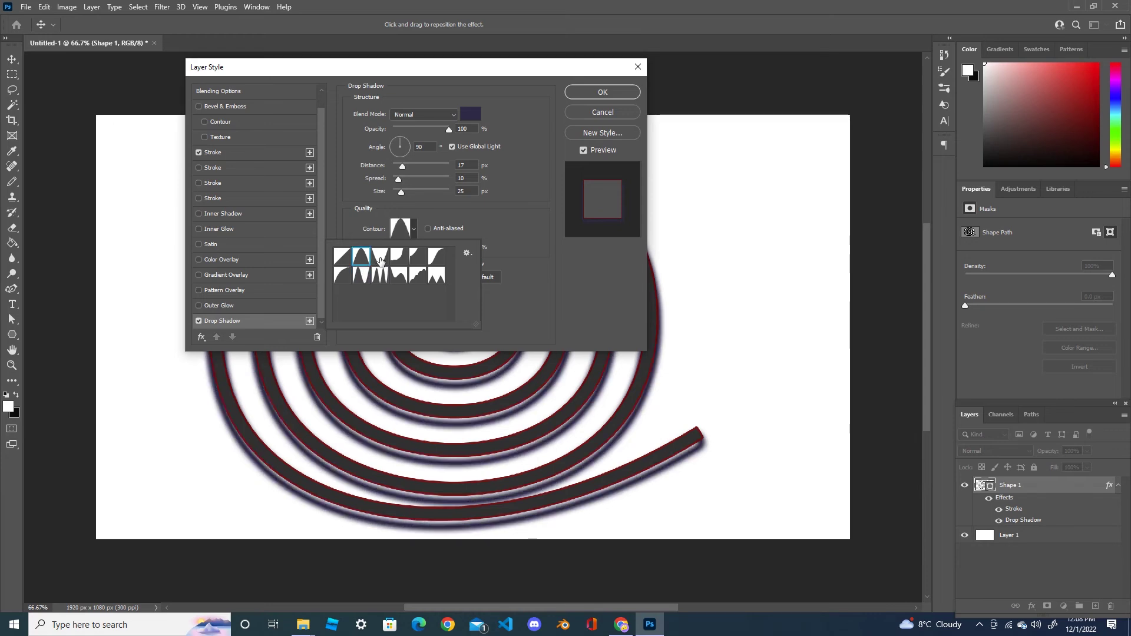
click(381, 258)
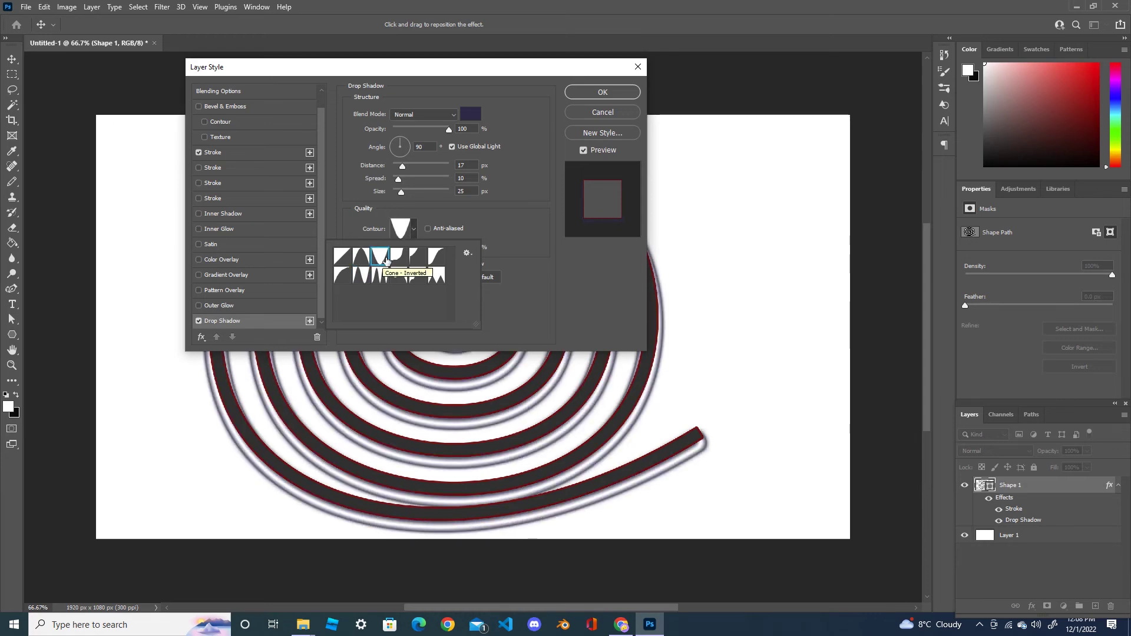
click(401, 258)
click(413, 260)
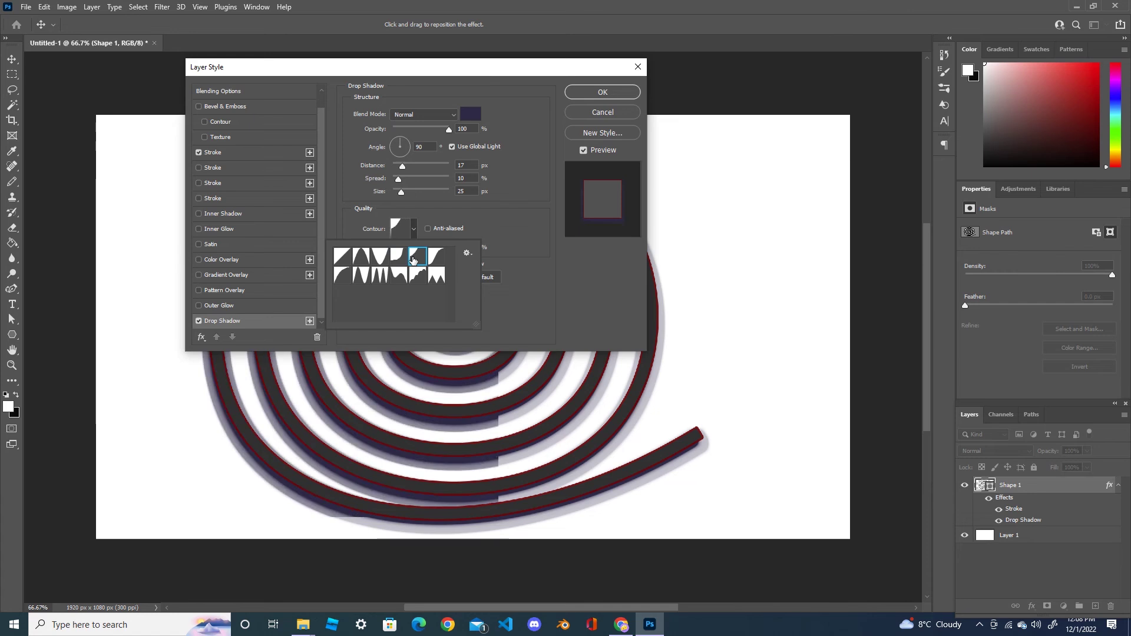
click(345, 257)
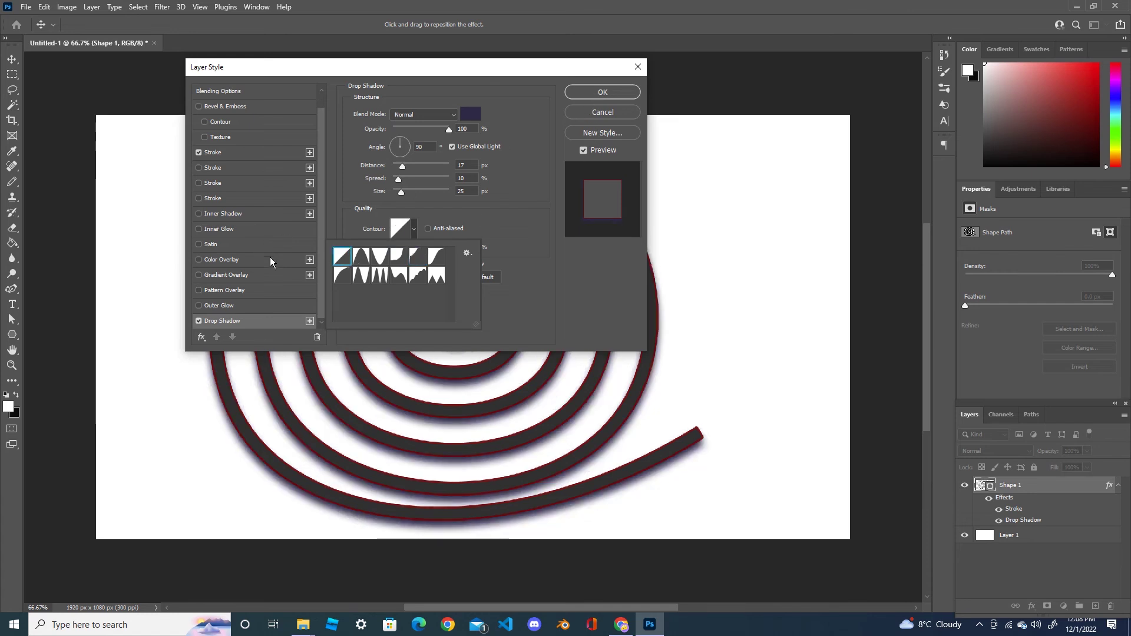
Enable a Gradient Overlay on the spiral and choose the orange-to-blue gradient from the Purples presets.
click(200, 274)
click(221, 274)
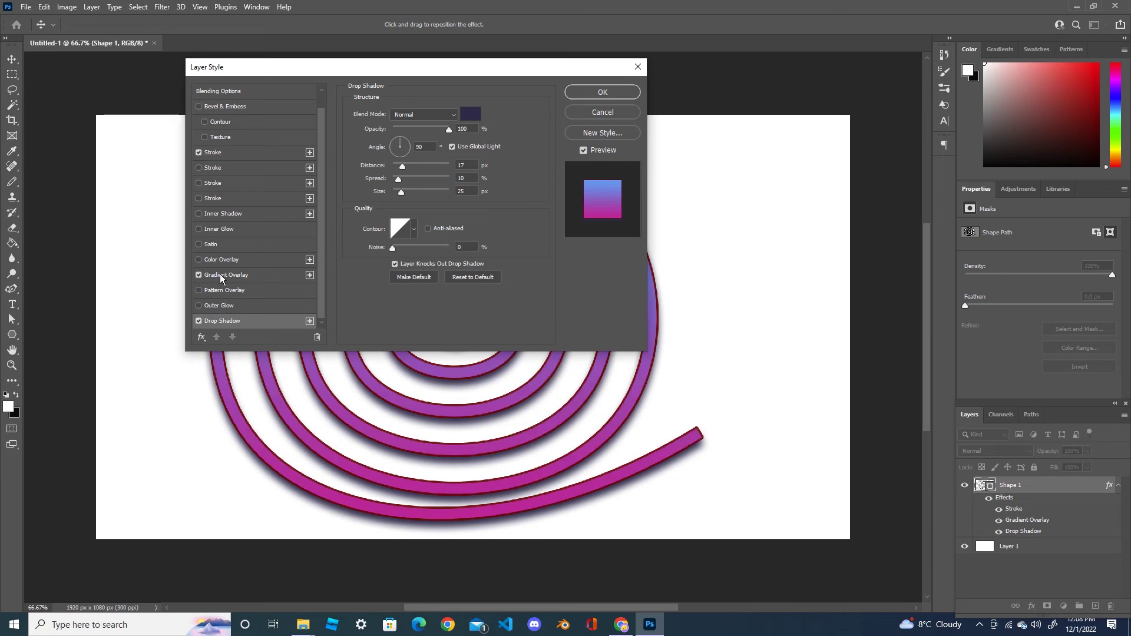
click(457, 139)
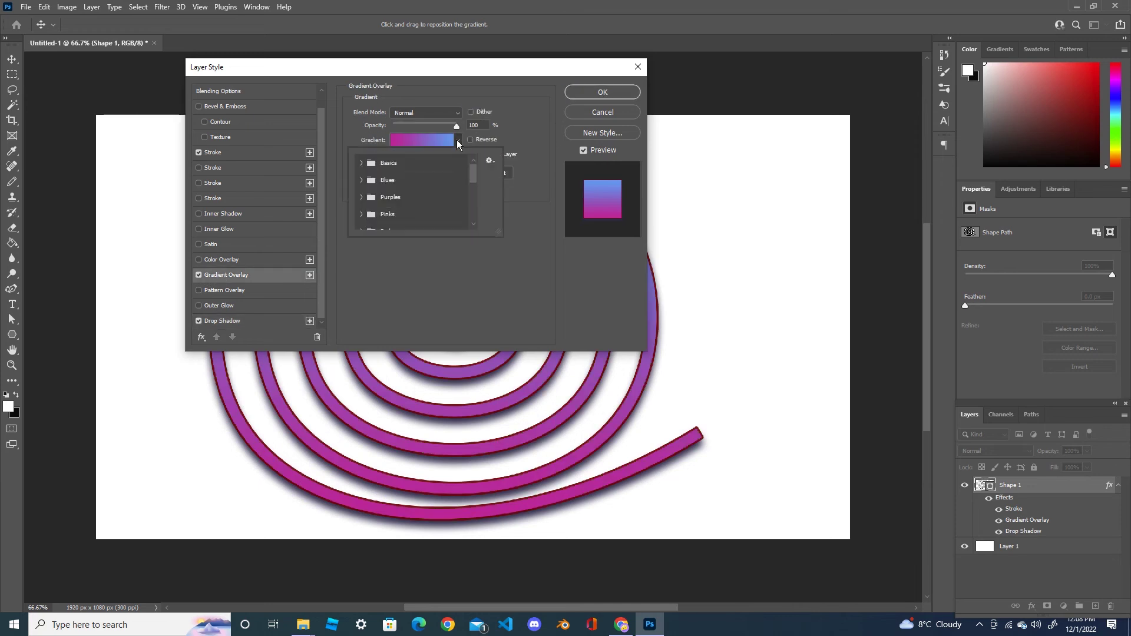
click(362, 197)
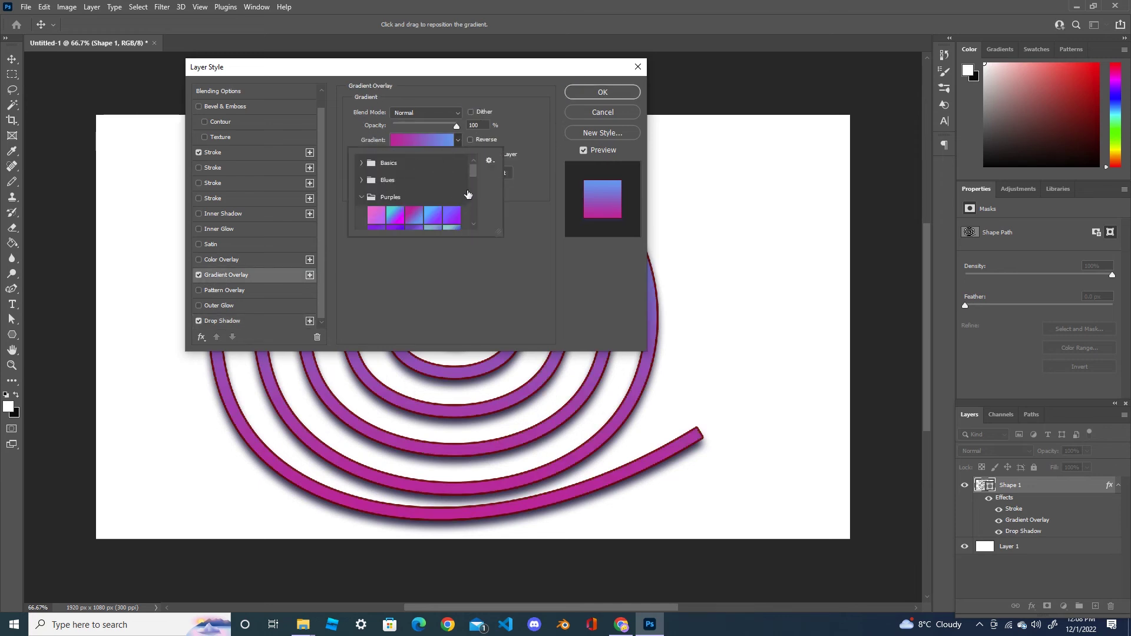
drag(474, 174, 472, 193)
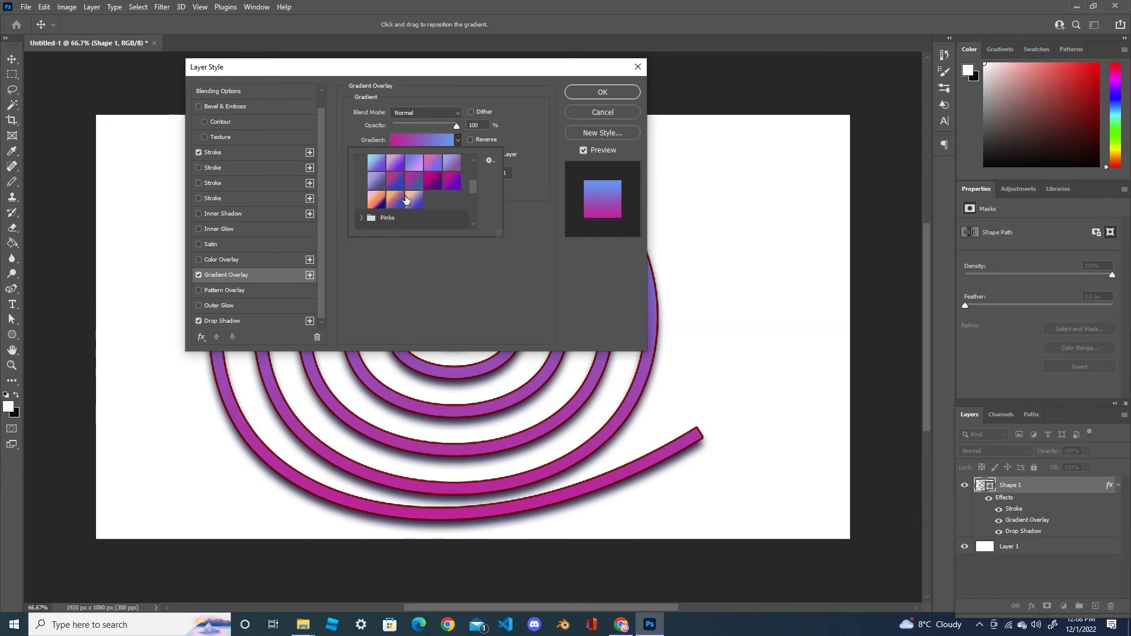
click(394, 198)
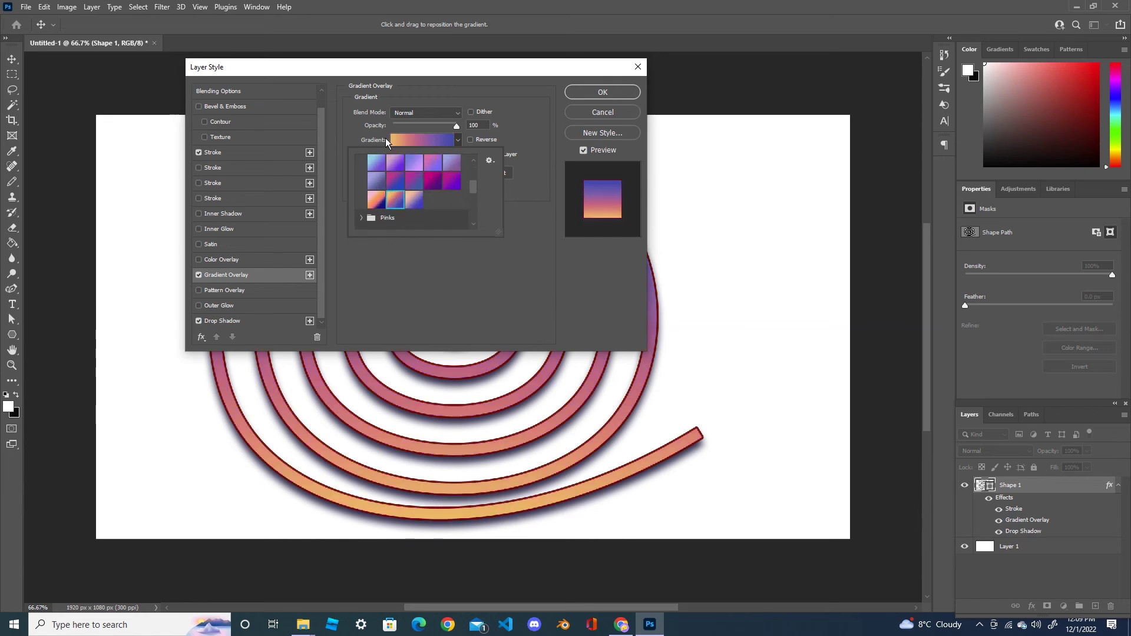
Try several gradients from the Reds presets on the spiral's overlay, ending with the red-to-purple one.
click(457, 139)
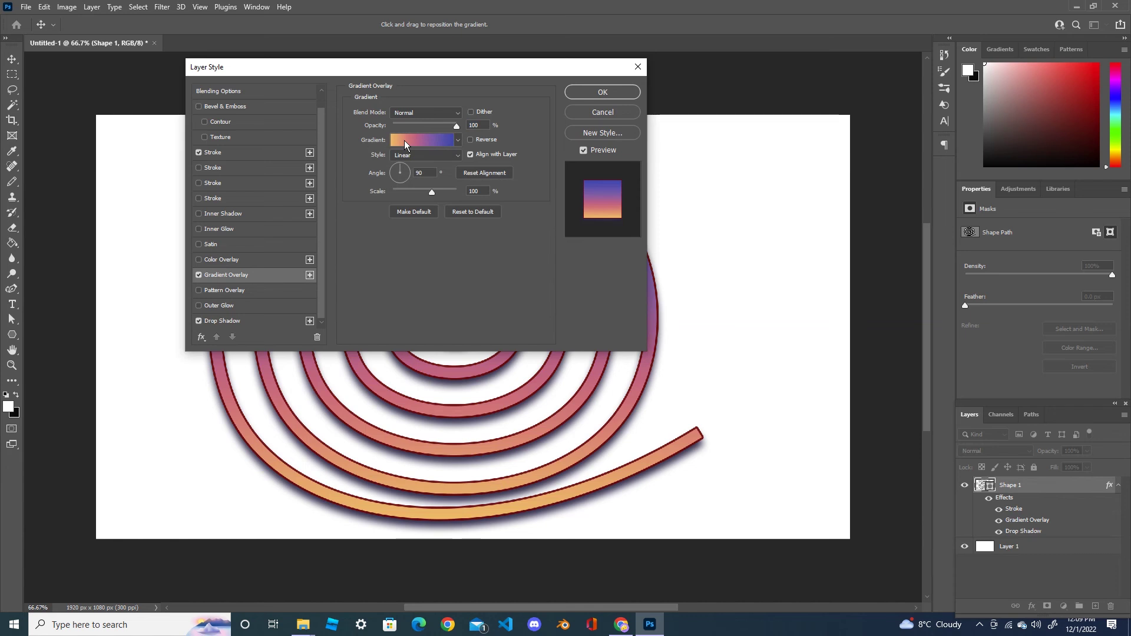
click(459, 139)
drag(471, 178, 473, 195)
click(379, 177)
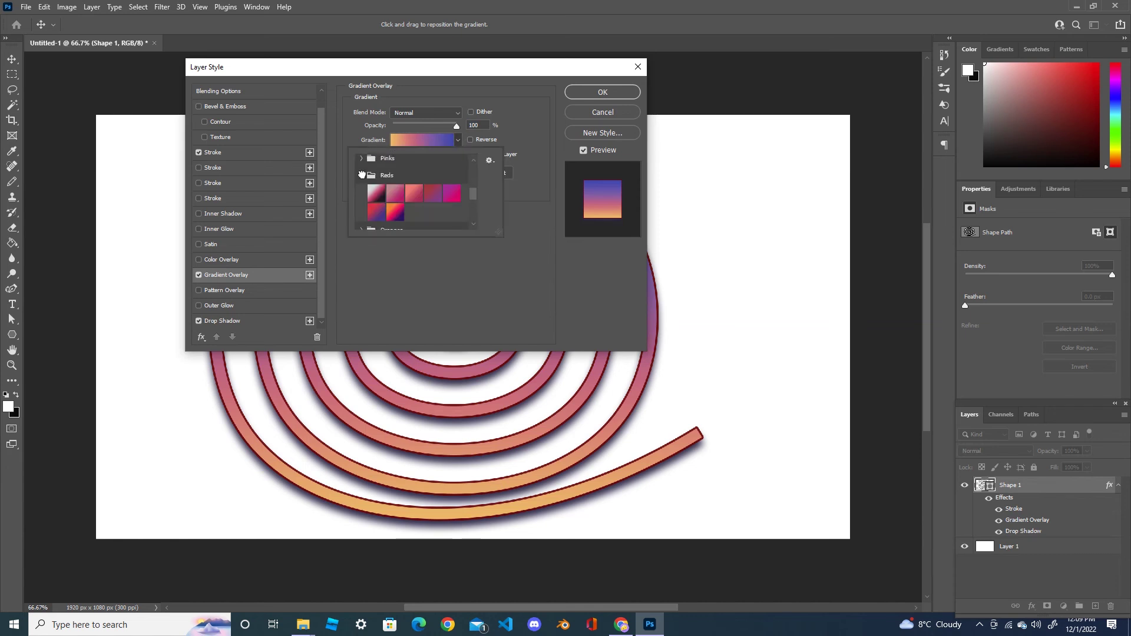
click(394, 211)
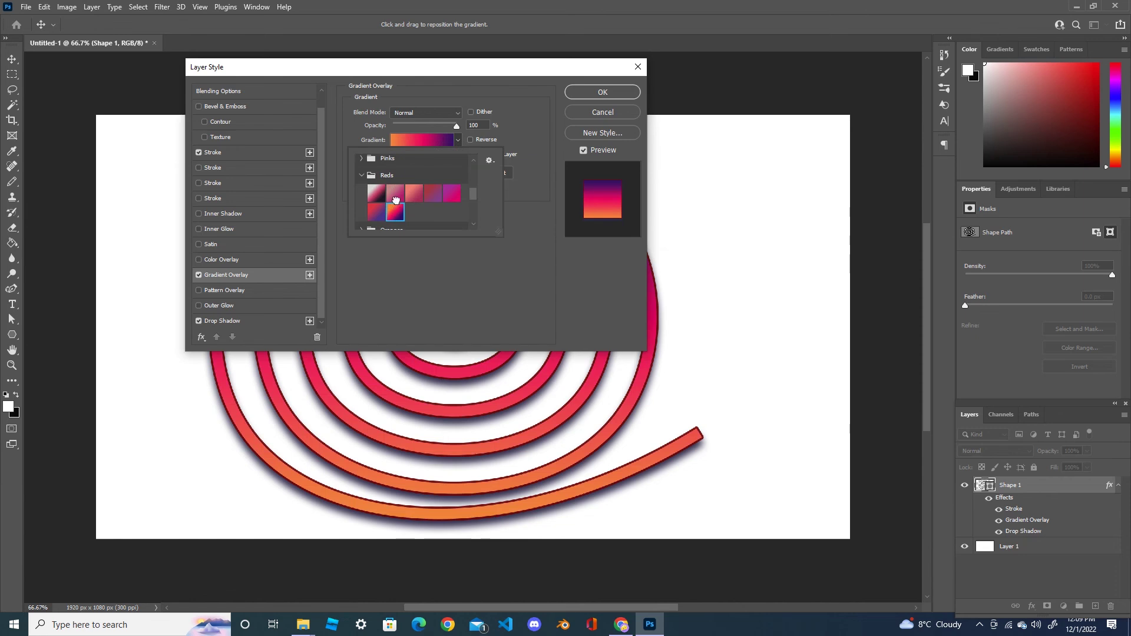
click(396, 200)
click(378, 191)
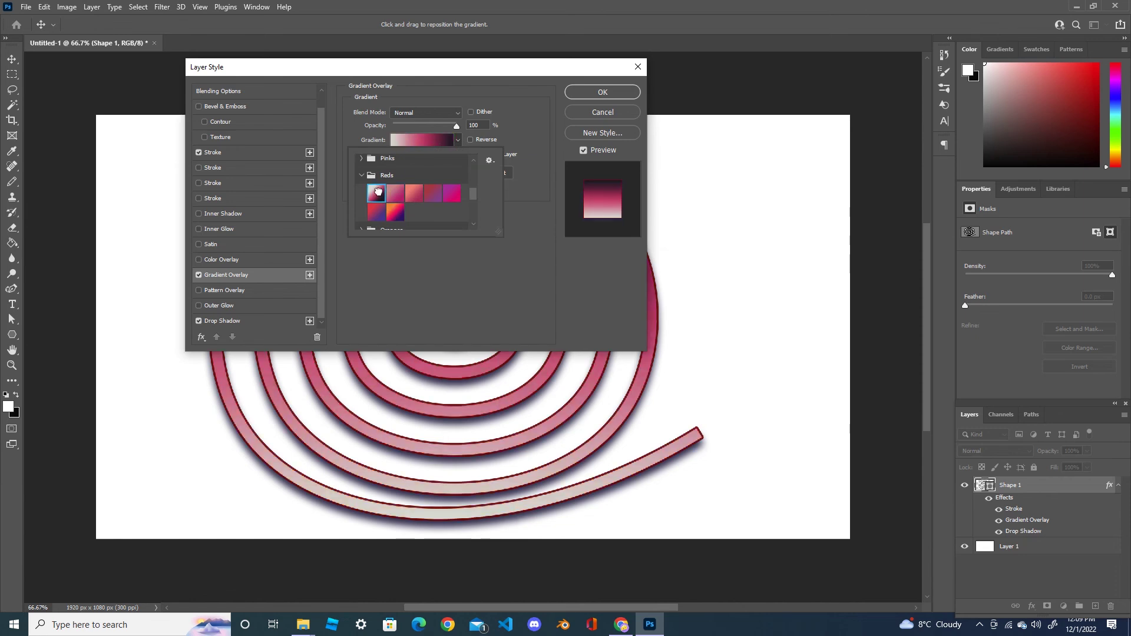
click(413, 192)
click(430, 192)
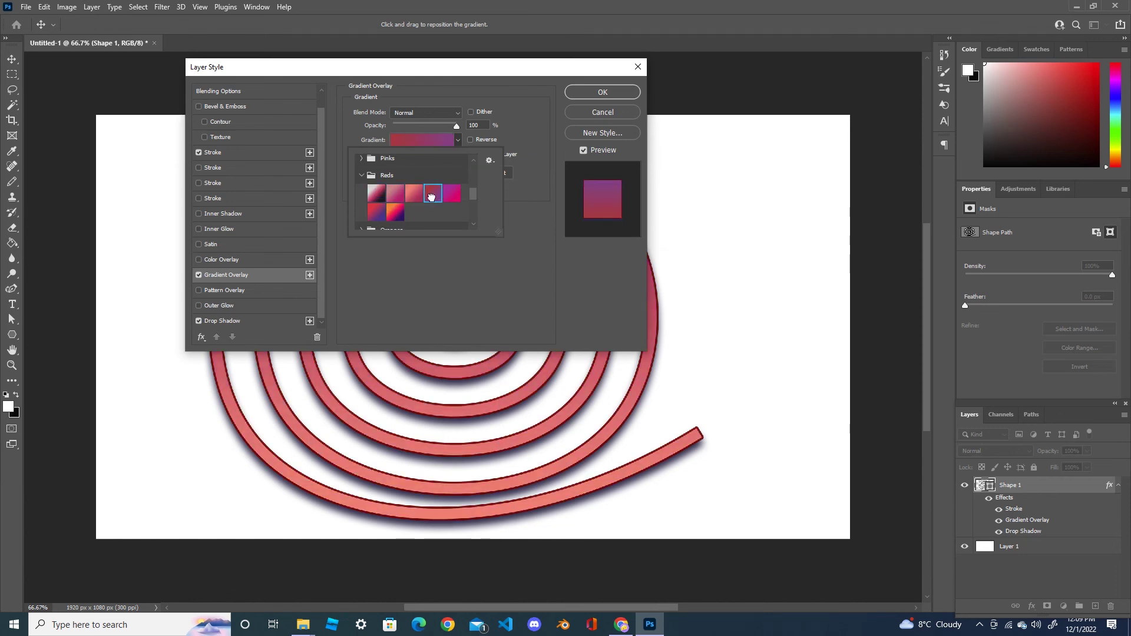
click(378, 213)
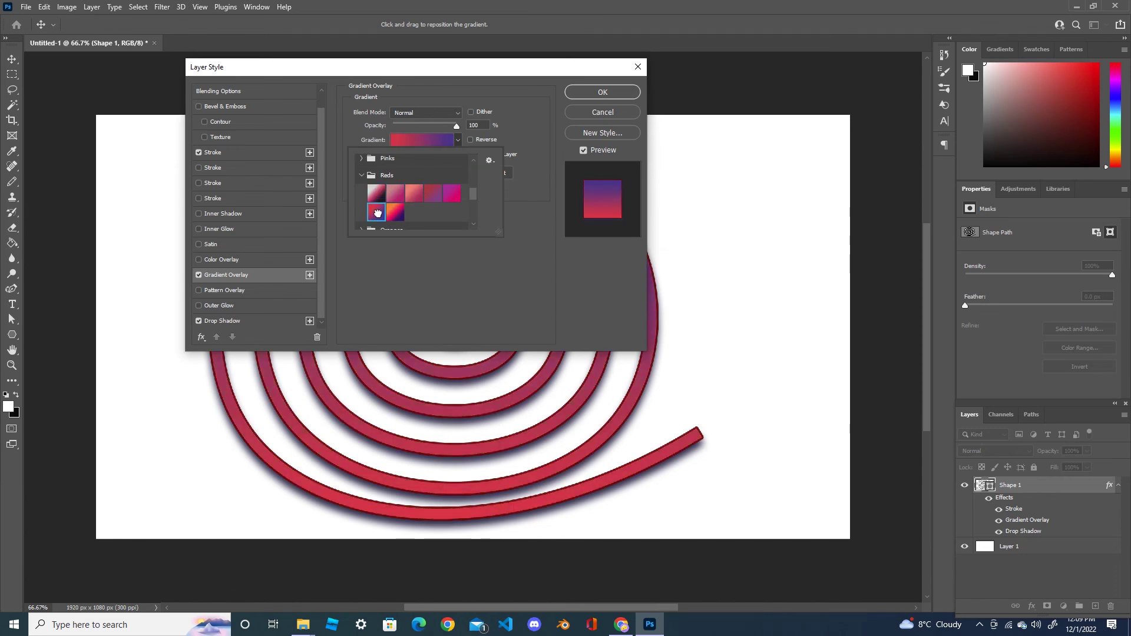
Try a tan gradient from the Neutrals presets and the pale pink-to-lavender one from Pastels on the overlay.
click(361, 175)
drag(473, 197, 476, 215)
click(370, 203)
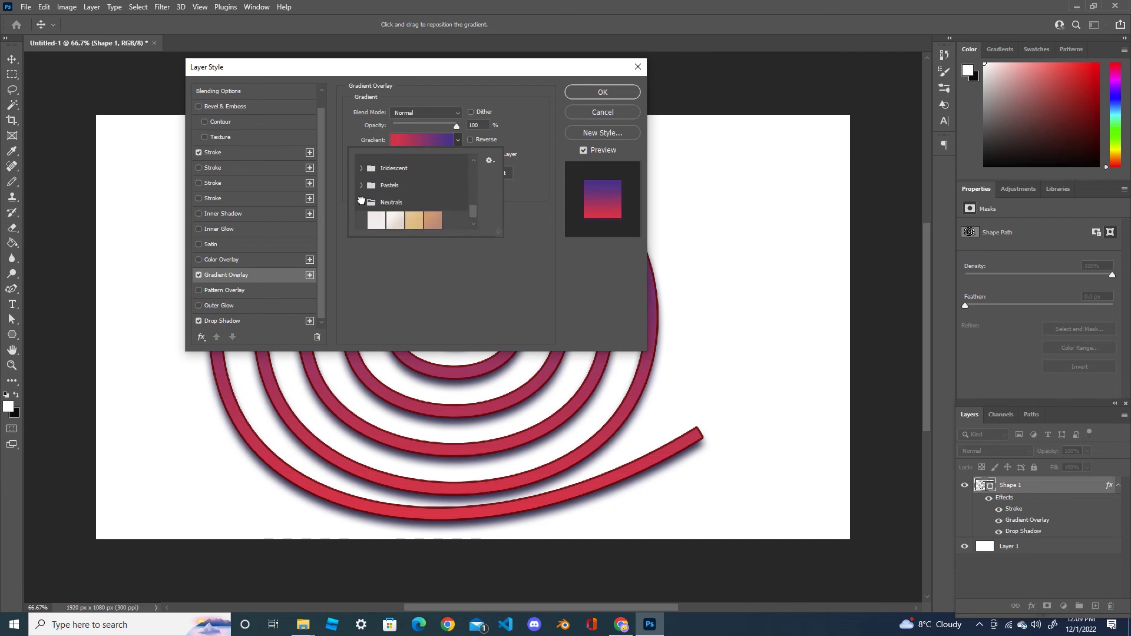
click(415, 220)
click(362, 203)
click(360, 186)
click(410, 207)
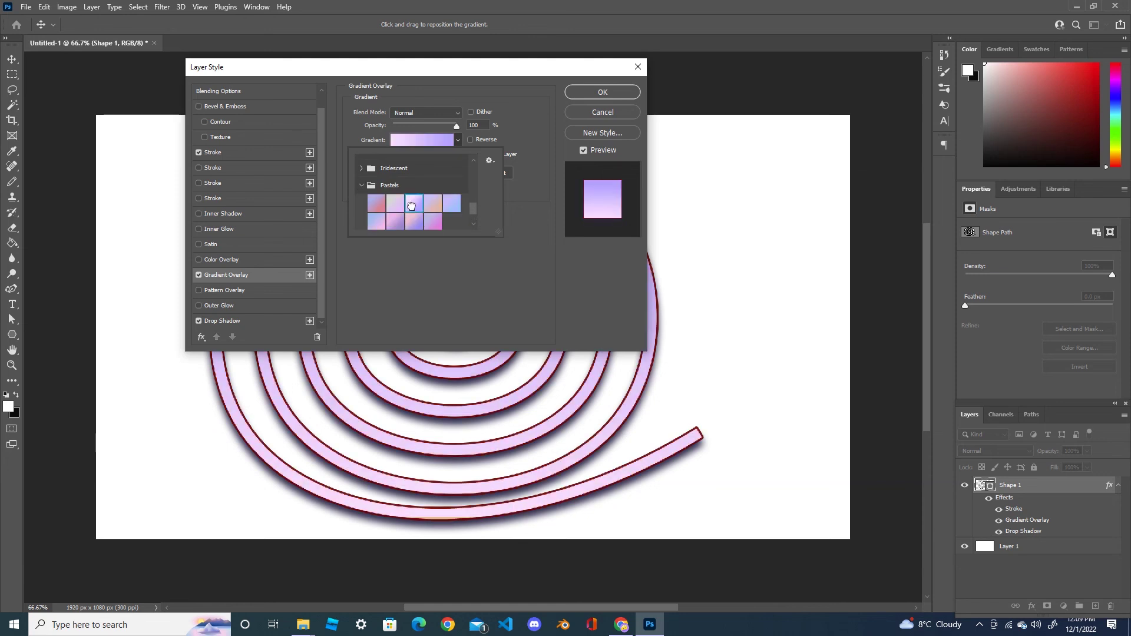
Set the spiral's overlay to the dusty pink-to-magenta gradient from the Reds presets and apply the layer style.
click(387, 188)
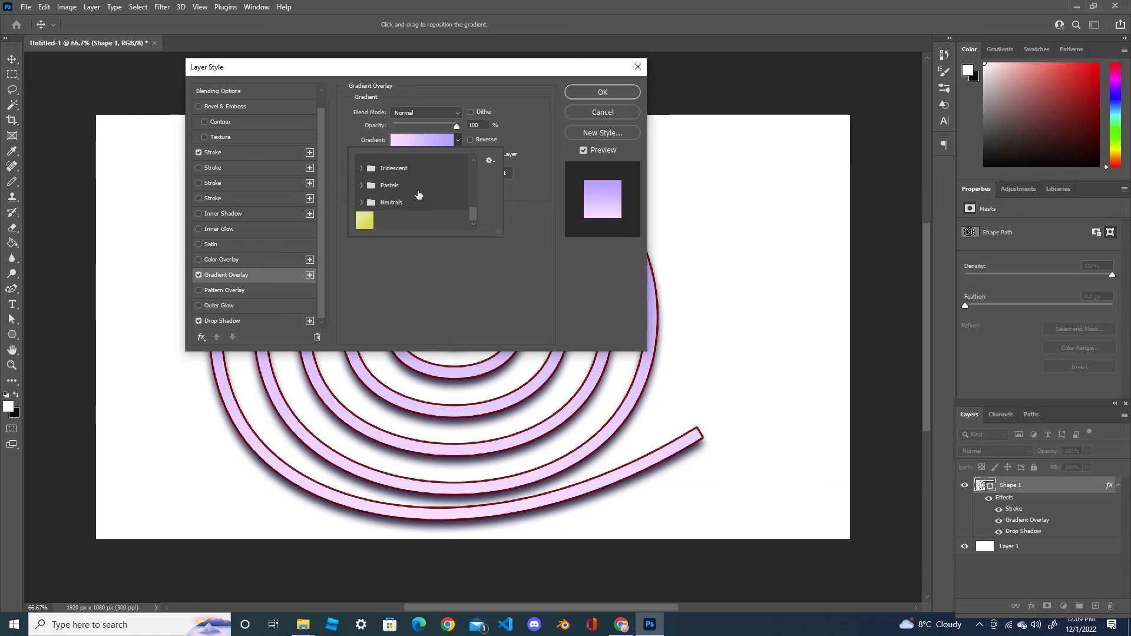
drag(475, 215, 473, 193)
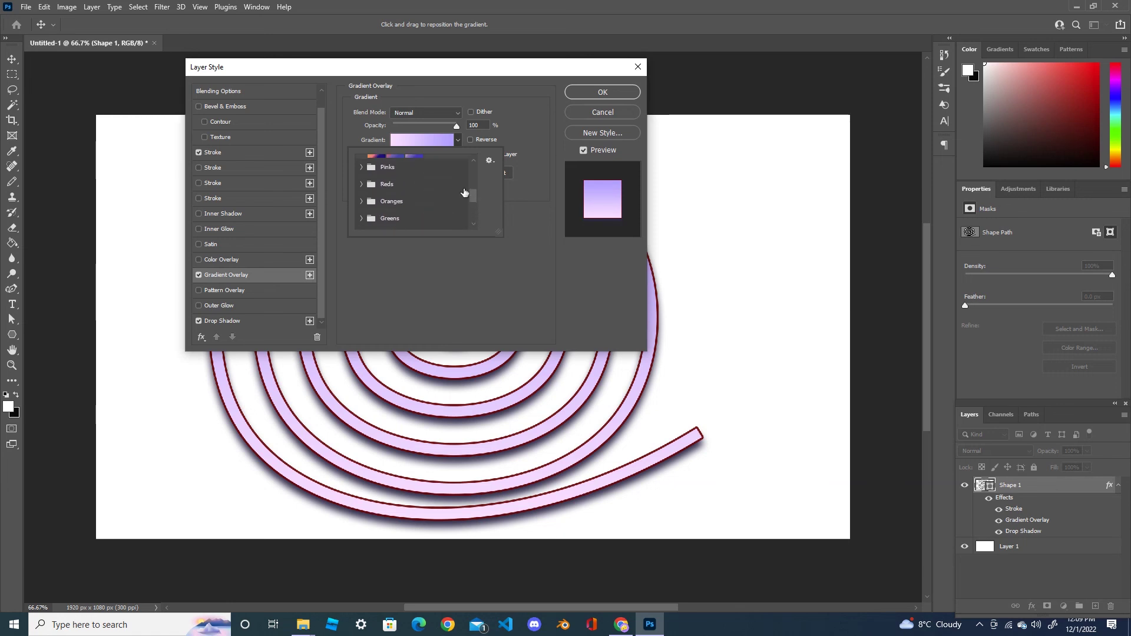
click(371, 185)
click(396, 203)
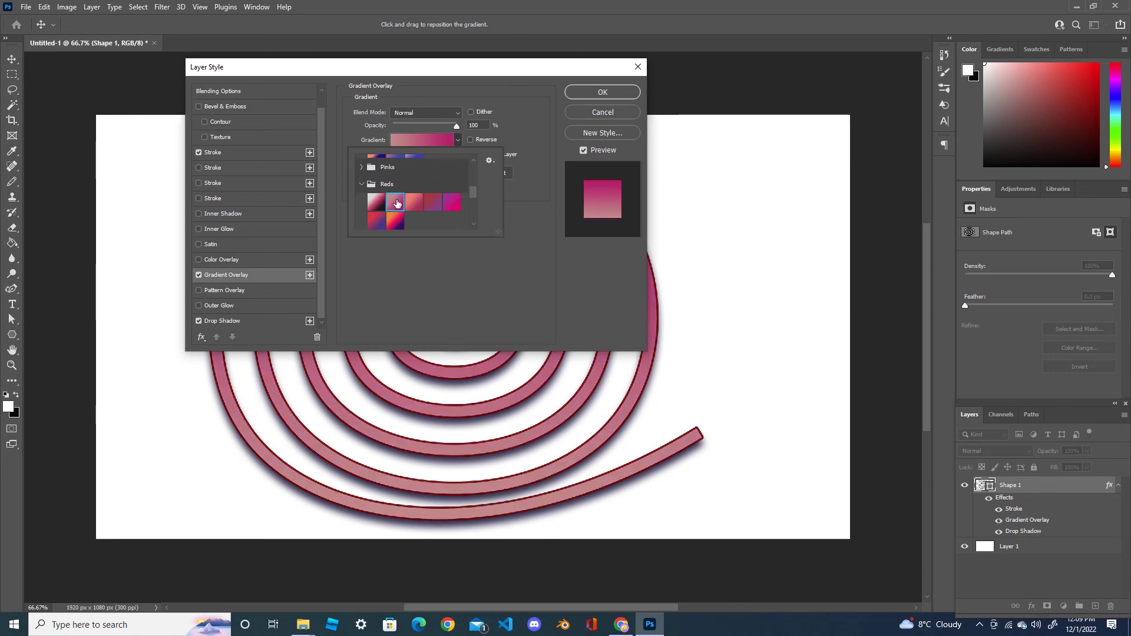
click(594, 92)
click(594, 92)
key(shift+p)
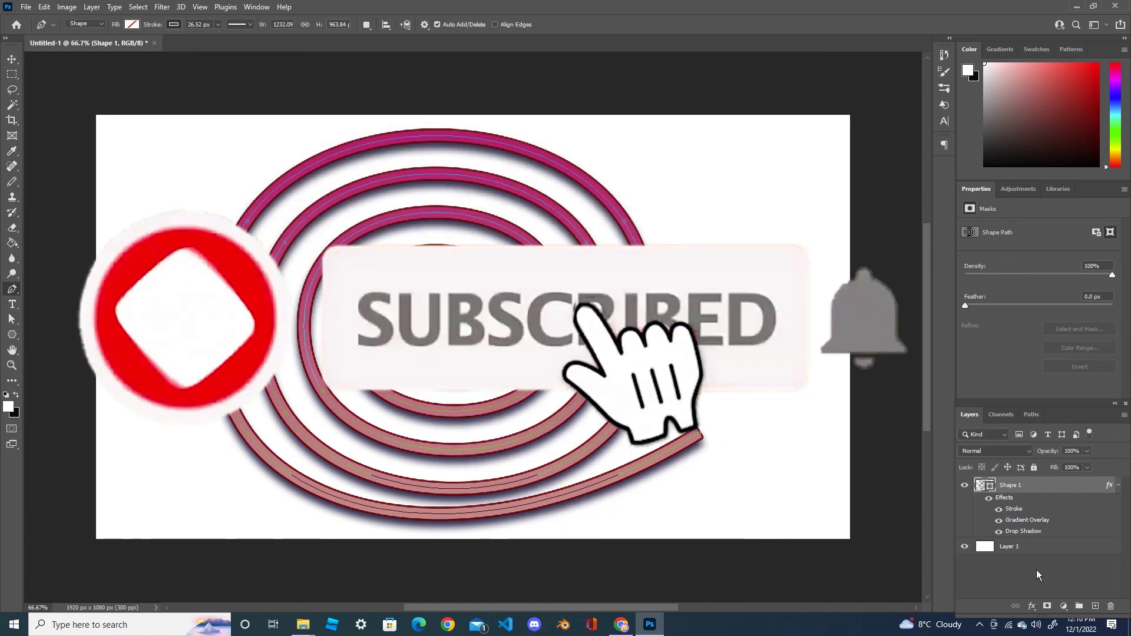